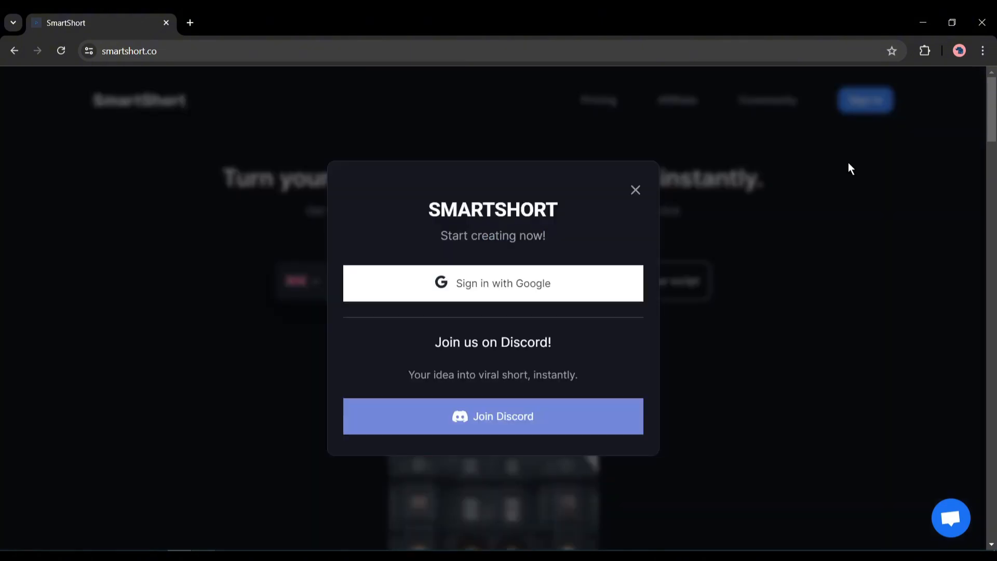
# Sign in to SmartShort with the Google account.
pyautogui.click(556, 285)
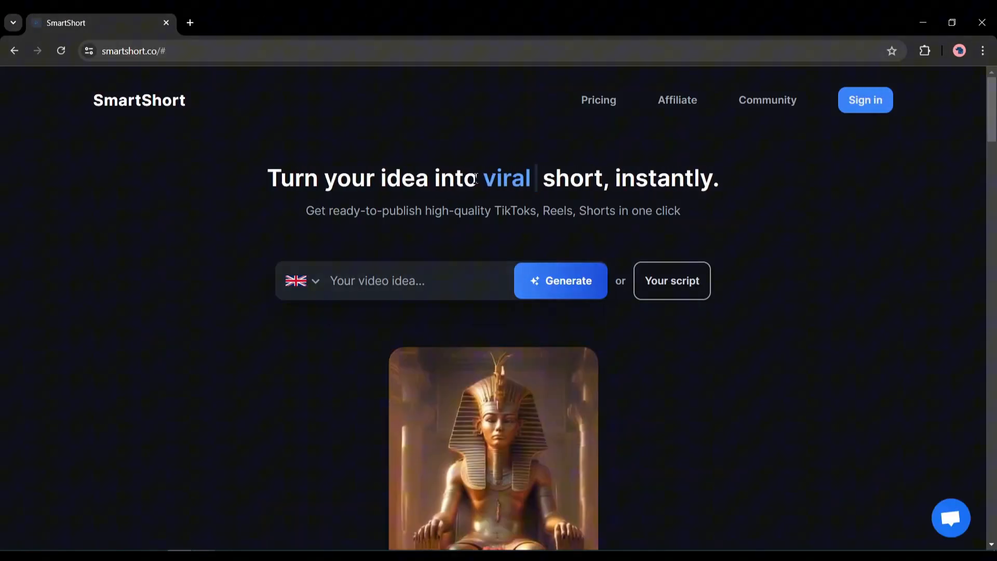
pyautogui.scroll(-13, 368, 175)
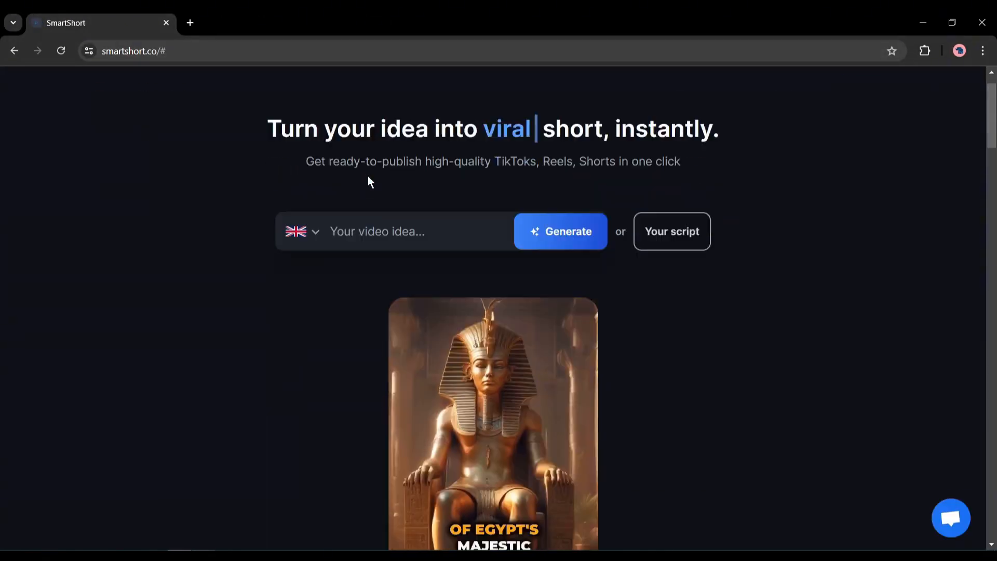
pyautogui.scroll(3, 350, 270)
pyautogui.scroll(10, 350, 266)
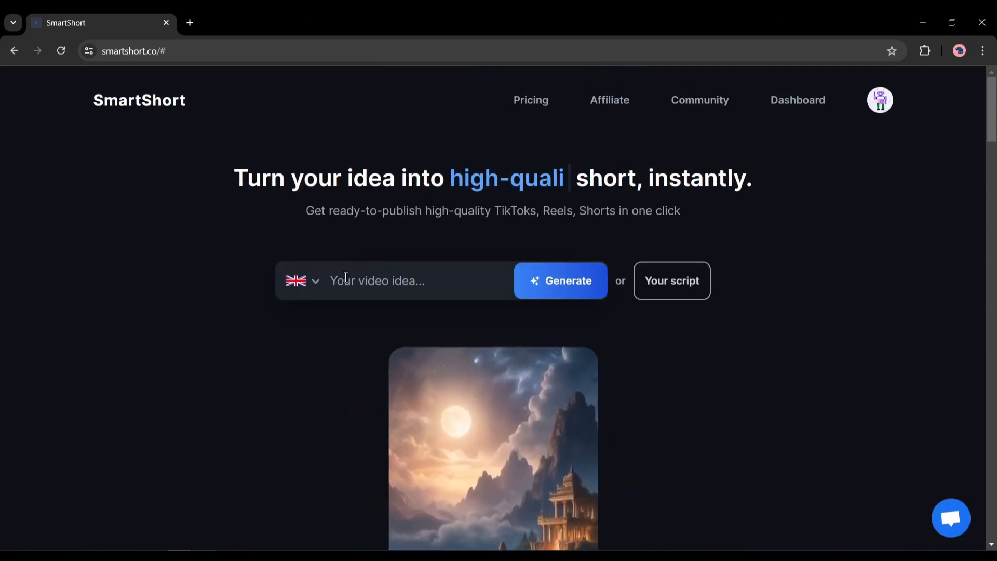
# Choose English as the language for the video idea.
pyautogui.click(343, 280)
pyautogui.click(224, 256)
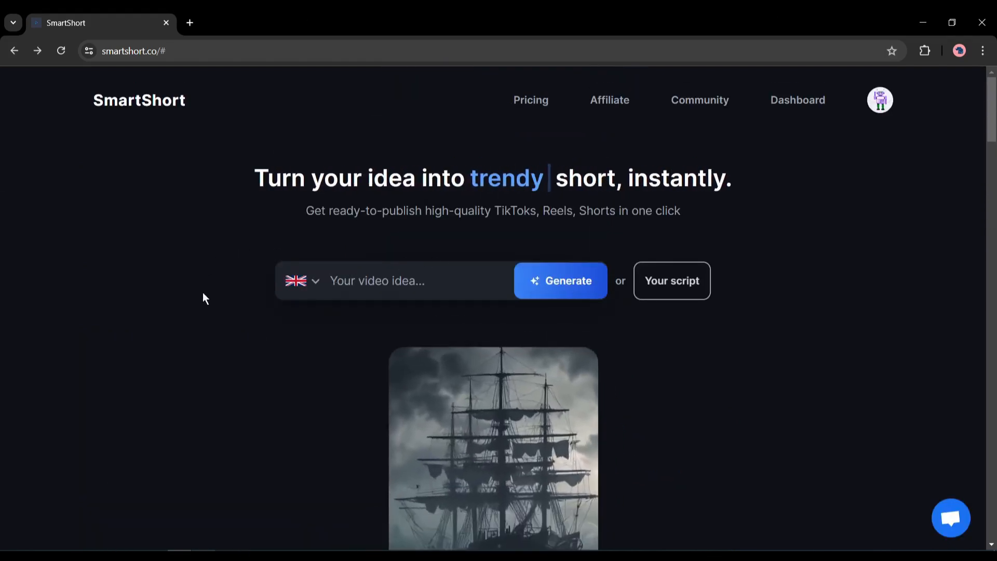
pyautogui.click(305, 287)
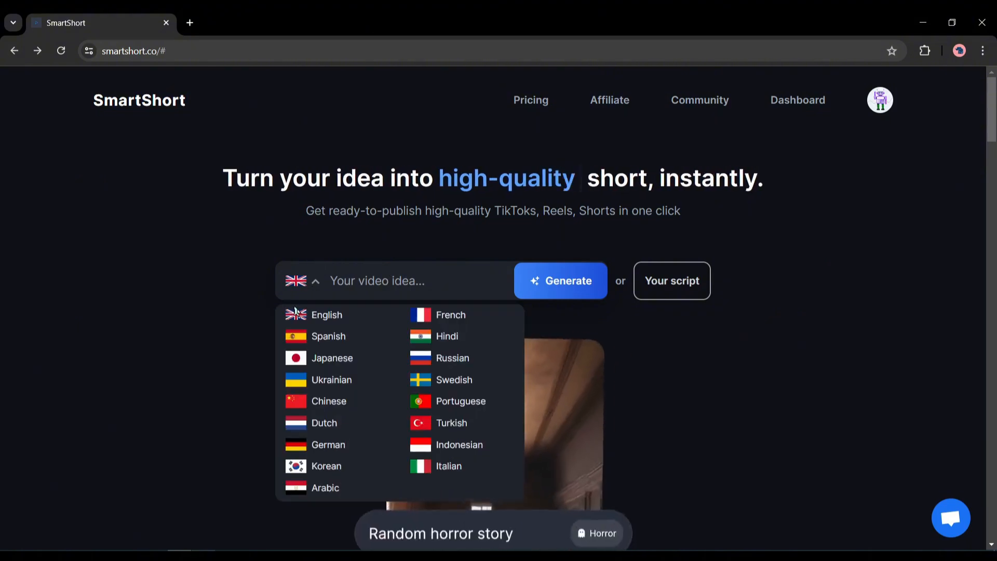
pyautogui.click(305, 317)
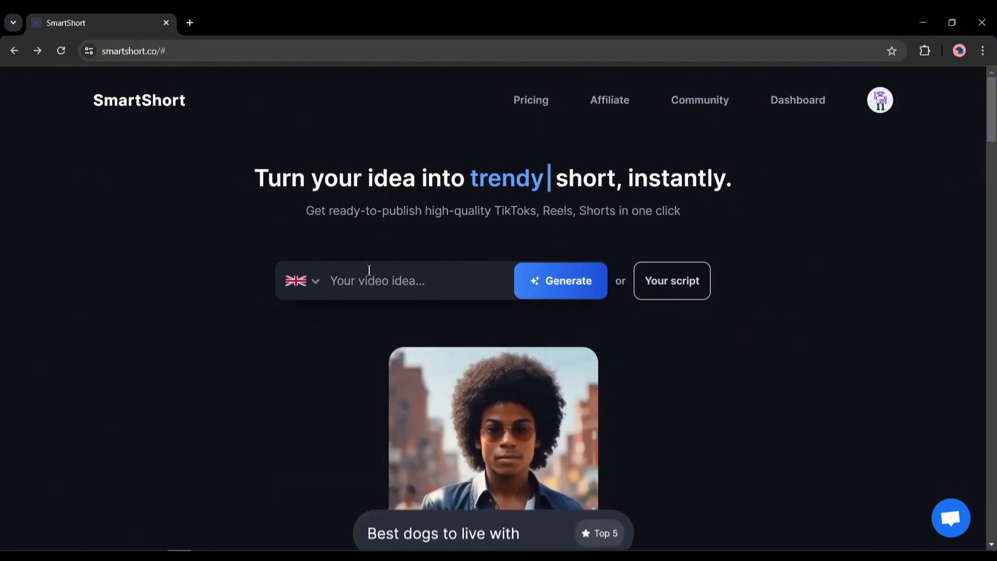
# Look at the suggested video topics and the own-script option, and return to the home page.
pyautogui.click(454, 271)
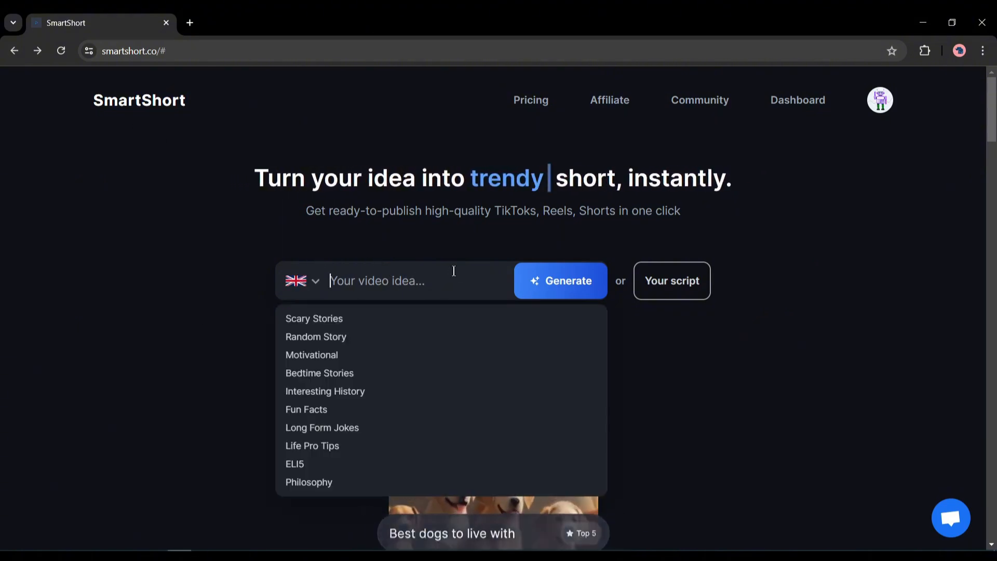
pyautogui.click(419, 251)
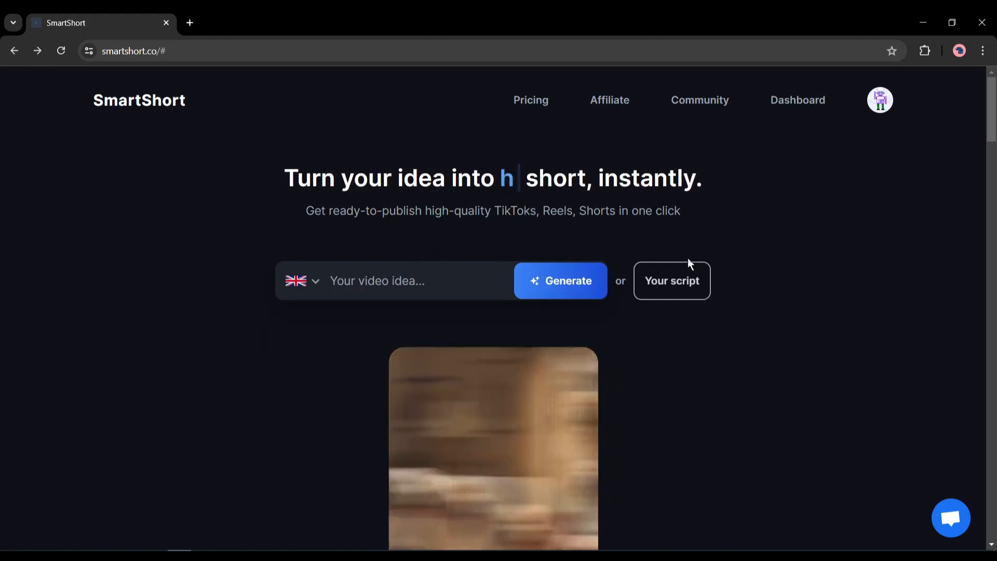
pyautogui.click(674, 283)
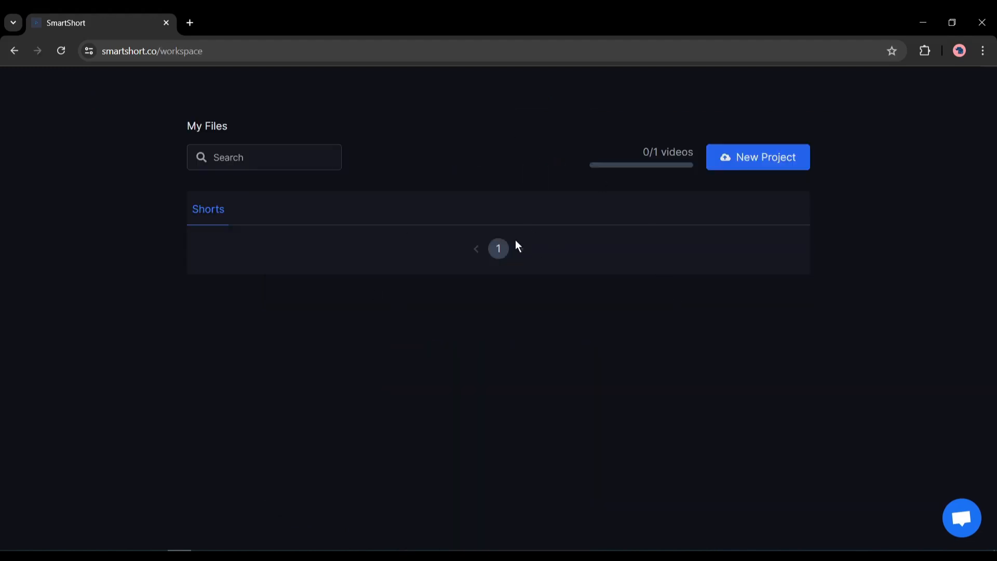
pyautogui.click(15, 52)
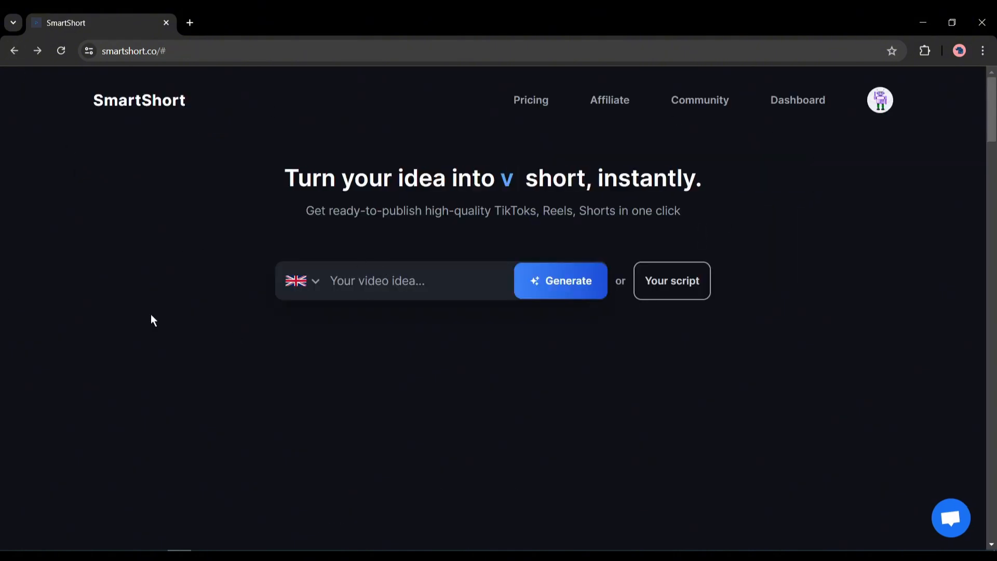
# Enter the video idea "Interesting History of World War 2", starting from the Interesting History suggestion, and generate its script.
pyautogui.click(350, 281)
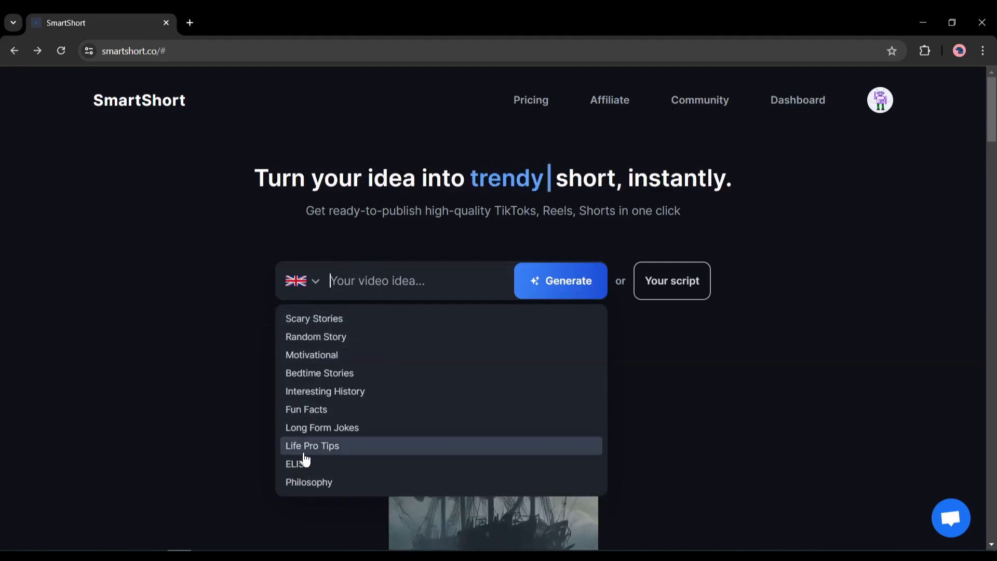
pyautogui.click(398, 392)
pyautogui.click(461, 272)
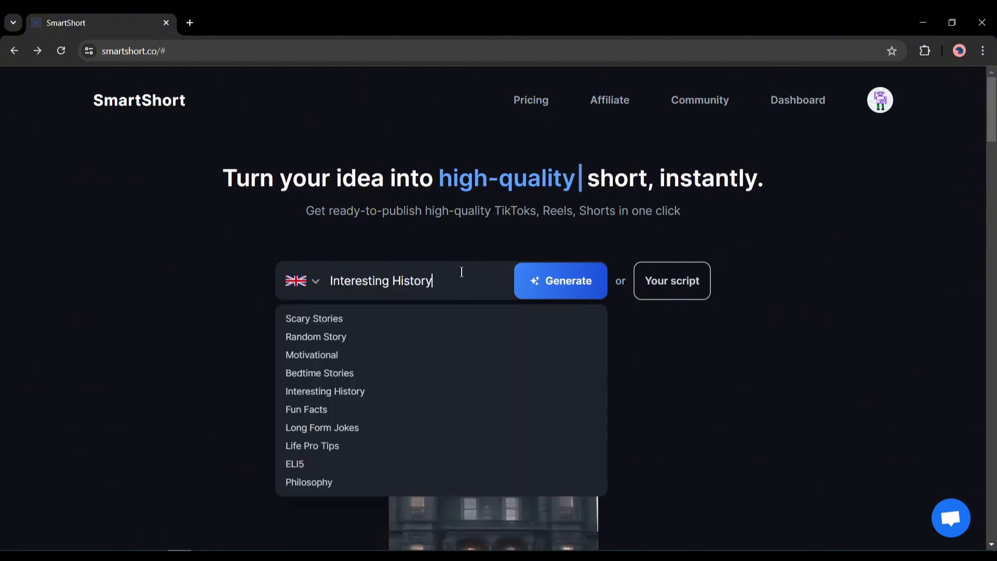
pyautogui.write('of')
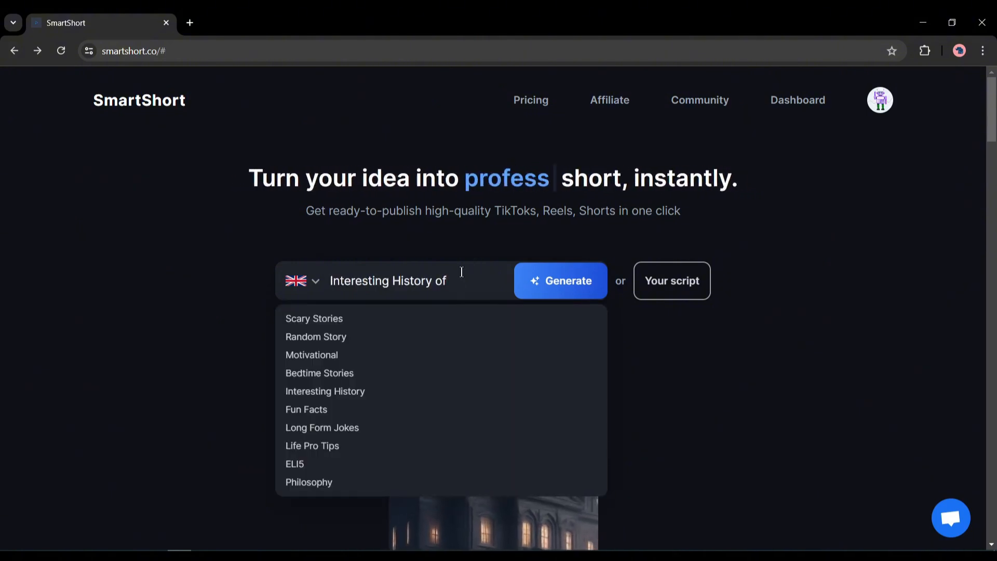
pyautogui.write(' World War 2')
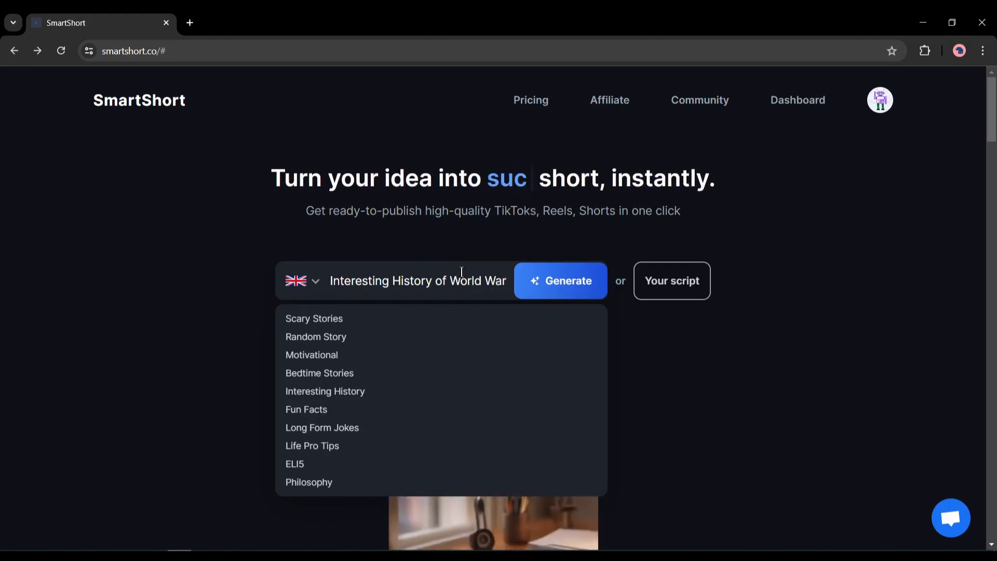
pyautogui.click(548, 290)
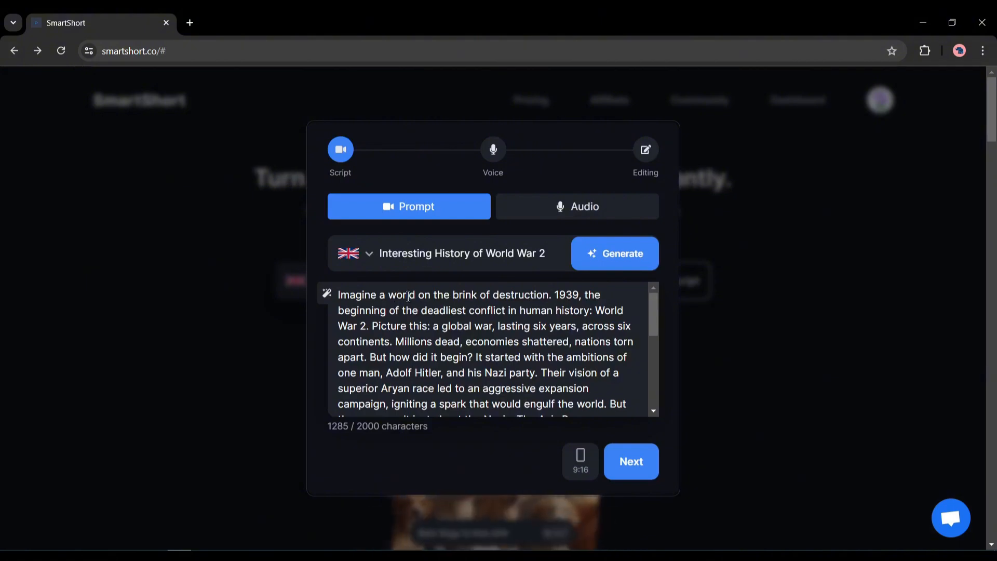
# Read through the generated script and view the audio upload option, returning to the prompt-based script.
pyautogui.scroll(-3, 408, 297)
pyautogui.scroll(-5, 450, 301)
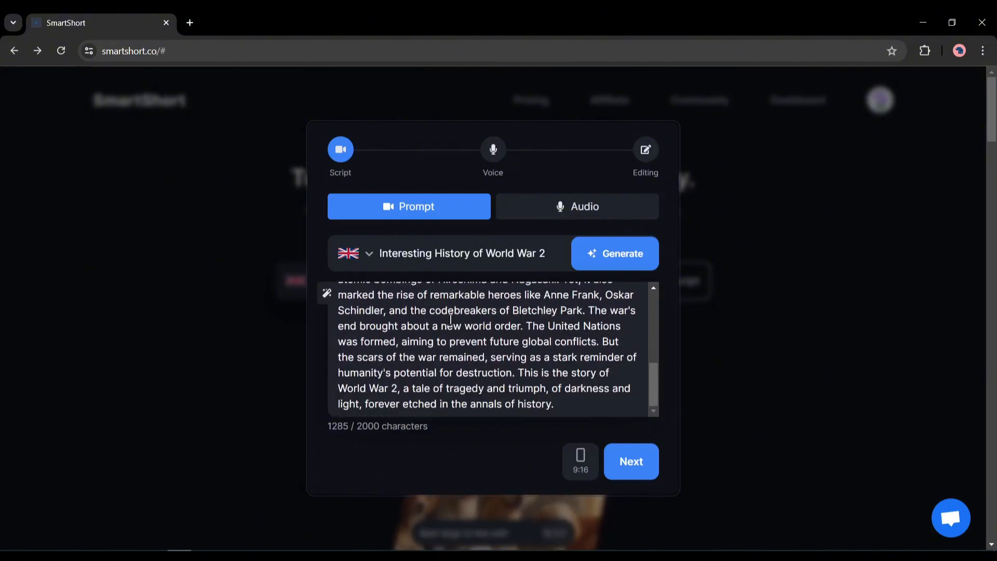
pyautogui.scroll(10, 487, 381)
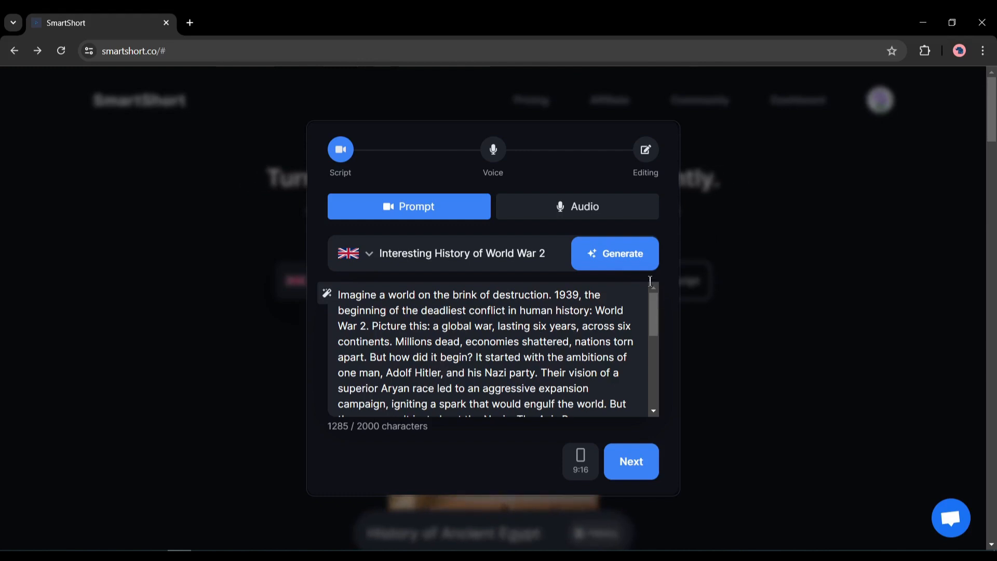
pyautogui.click(586, 212)
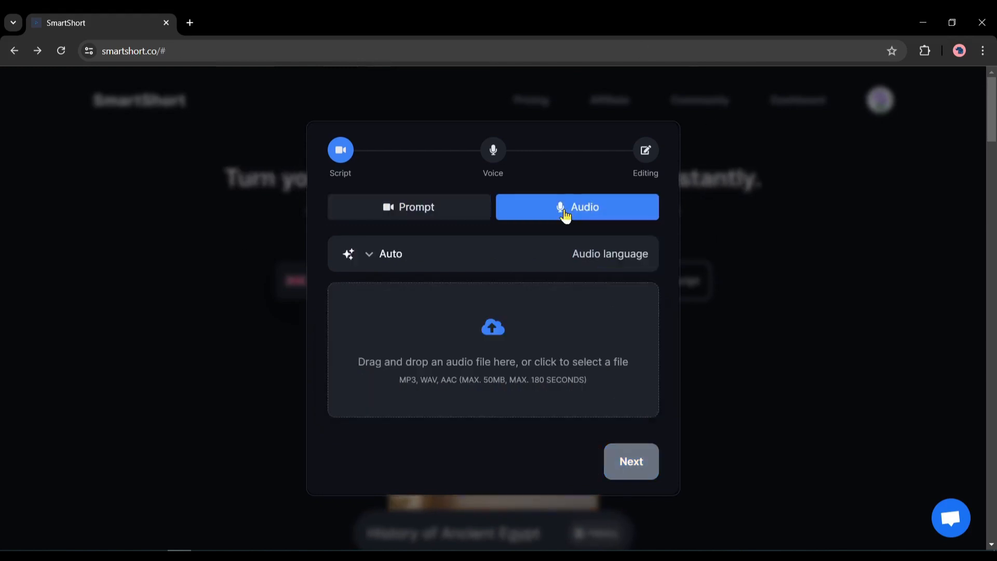
pyautogui.click(412, 208)
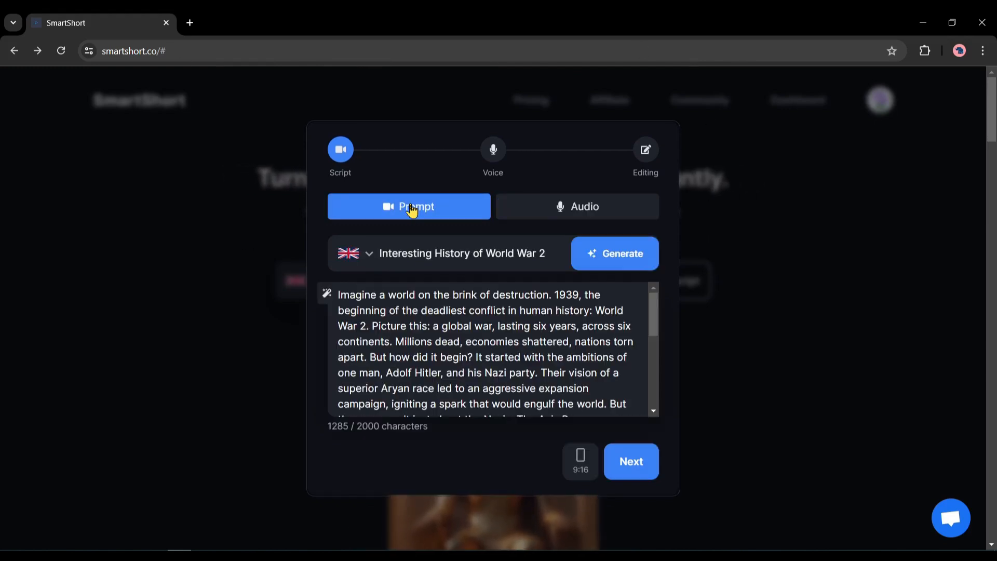
# Choose the Portrait (9:16) format for the short and continue to the voice selection.
pyautogui.click(582, 467)
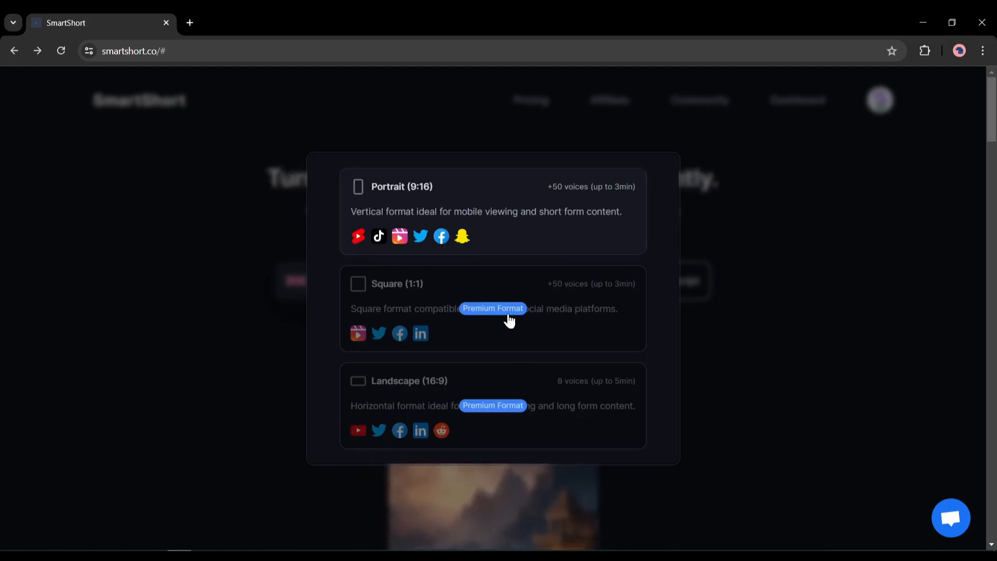
pyautogui.click(398, 194)
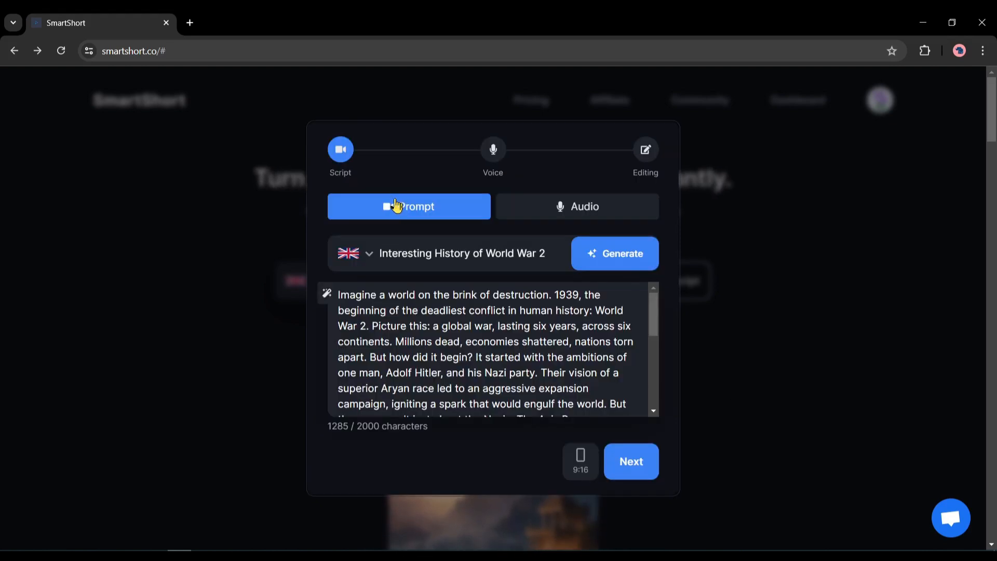
pyautogui.click(635, 471)
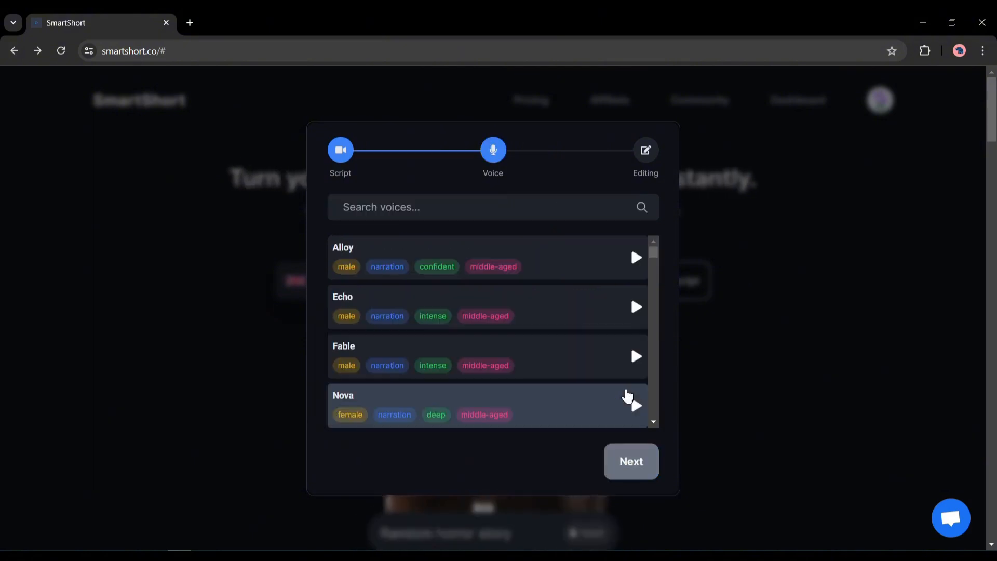
# Preview several narration voices, select Echo for the short and continue to the editing options.
pyautogui.scroll(-6, 456, 306)
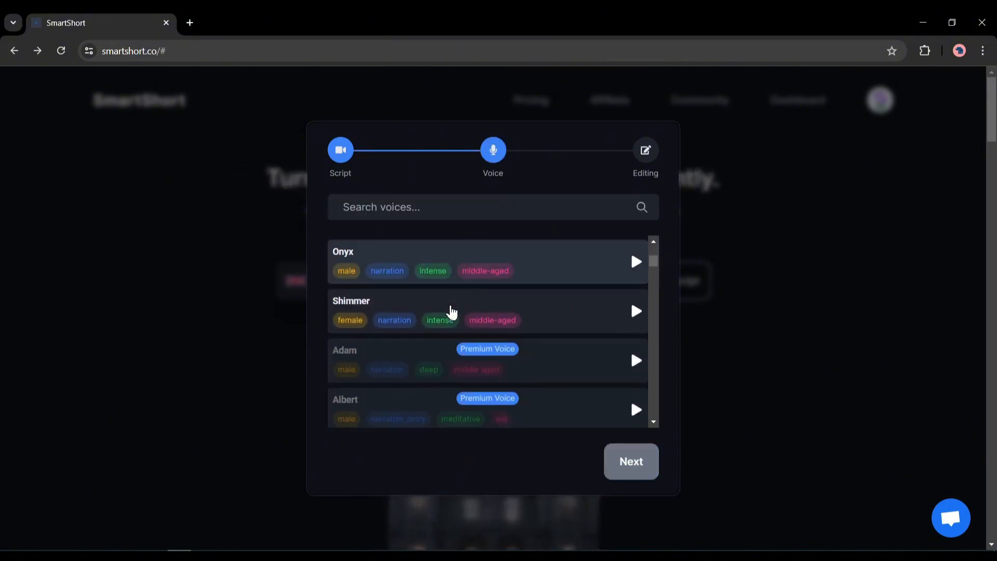
pyautogui.scroll(6, 499, 414)
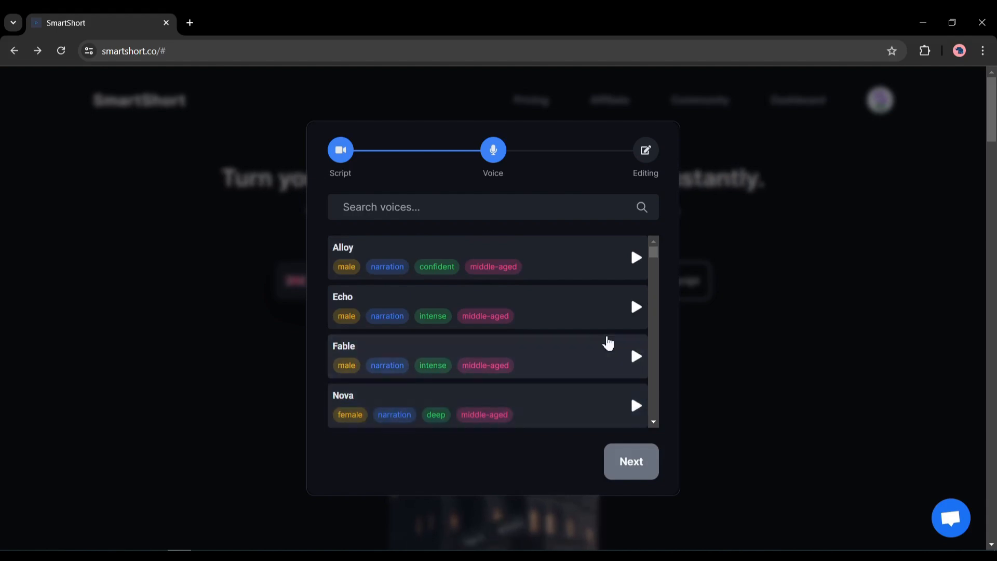
pyautogui.click(639, 310)
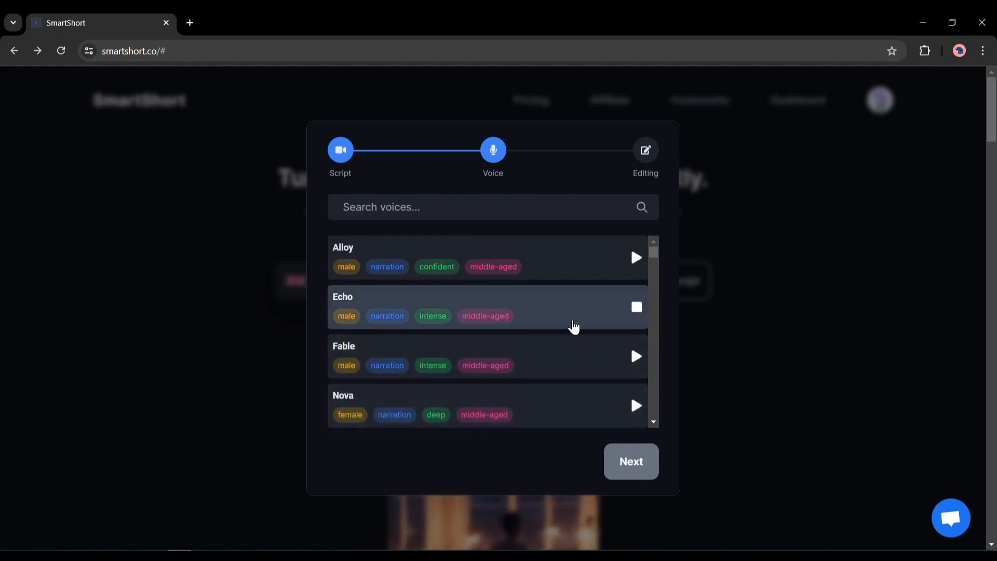
pyautogui.click(603, 358)
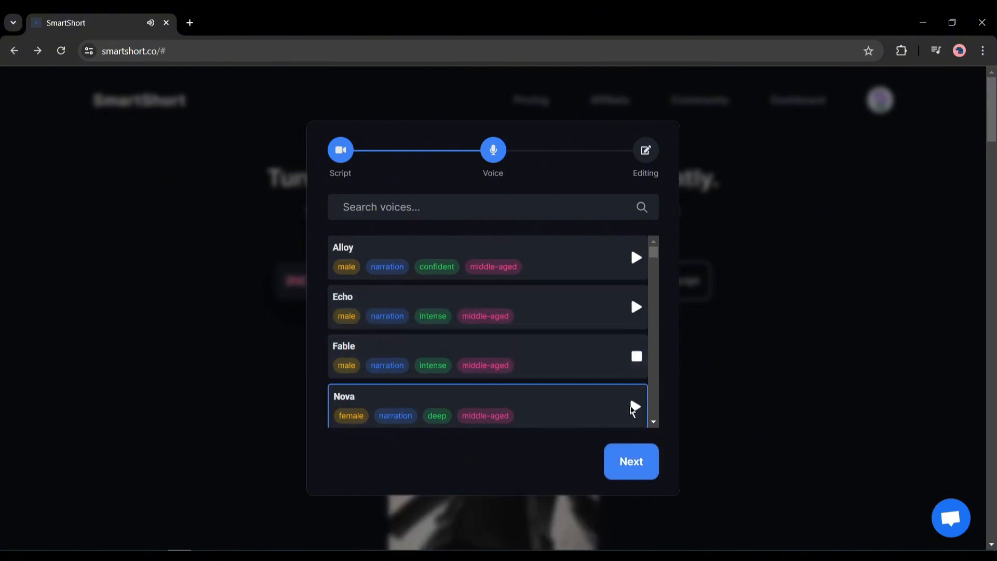
pyautogui.click(630, 405)
pyautogui.scroll(-3, 583, 305)
pyautogui.click(590, 334)
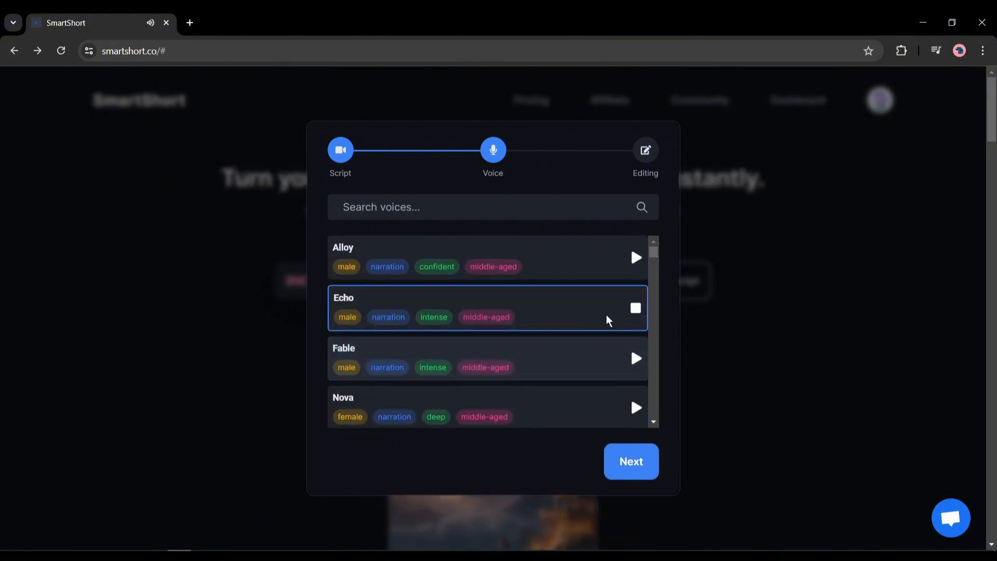
pyautogui.click(624, 464)
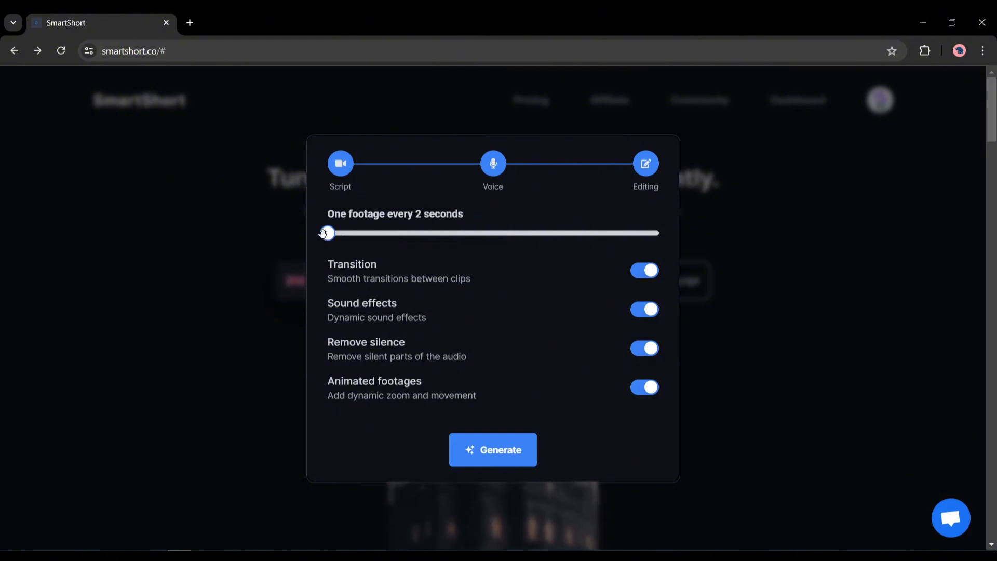
# Set the pace to one footage every 2 seconds and generate the short.
pyautogui.click(657, 236)
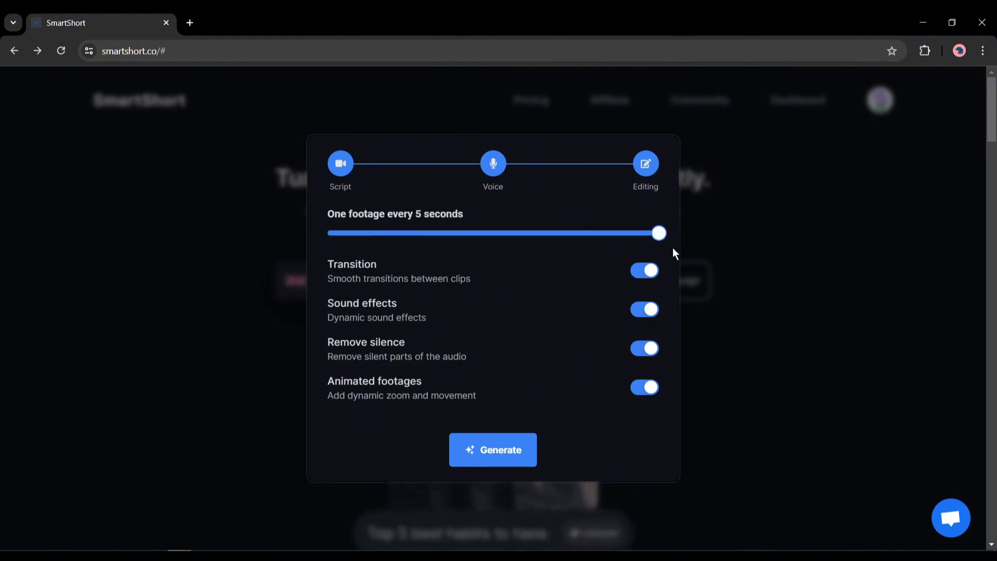
pyautogui.click(603, 242)
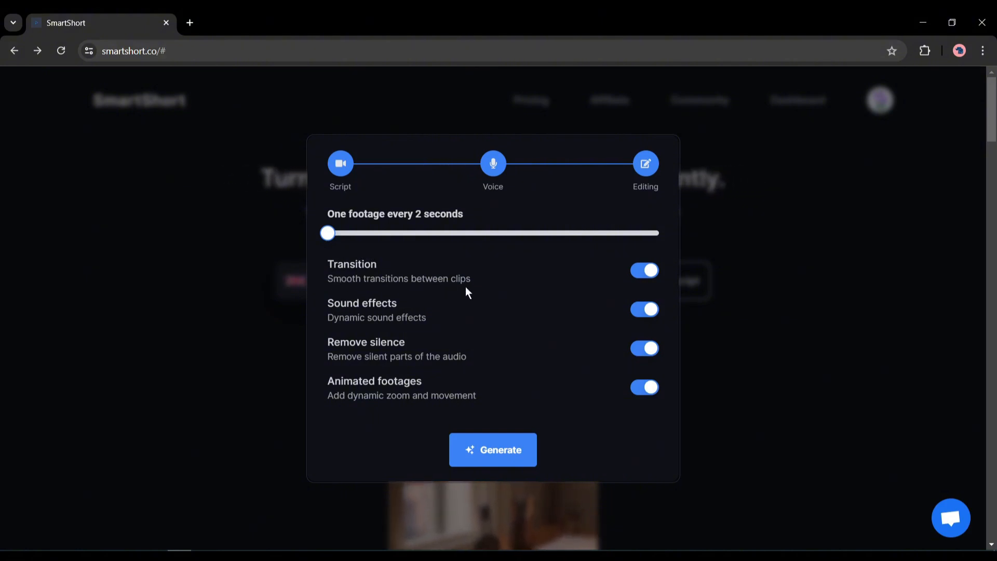
pyautogui.click(644, 271)
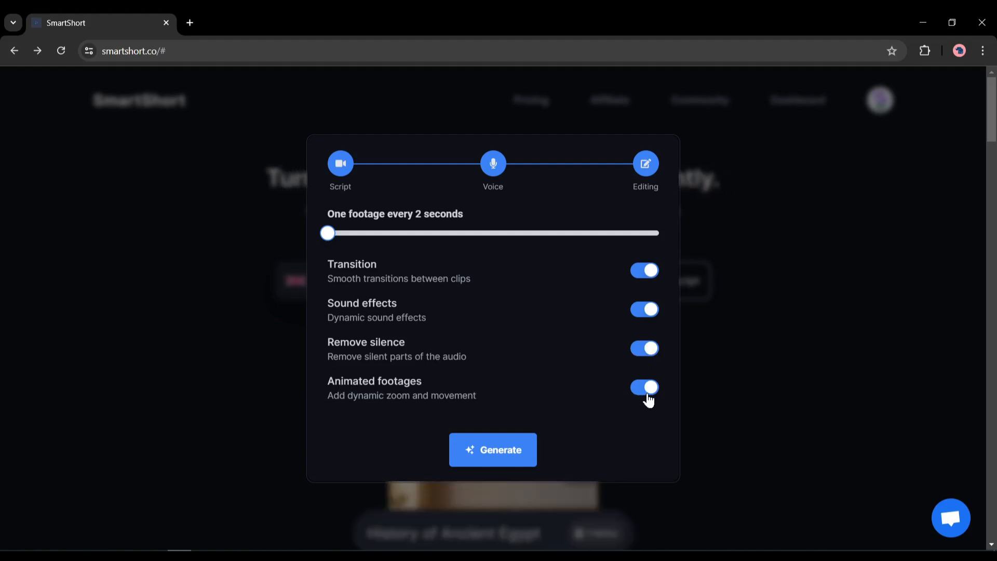
pyautogui.click(486, 450)
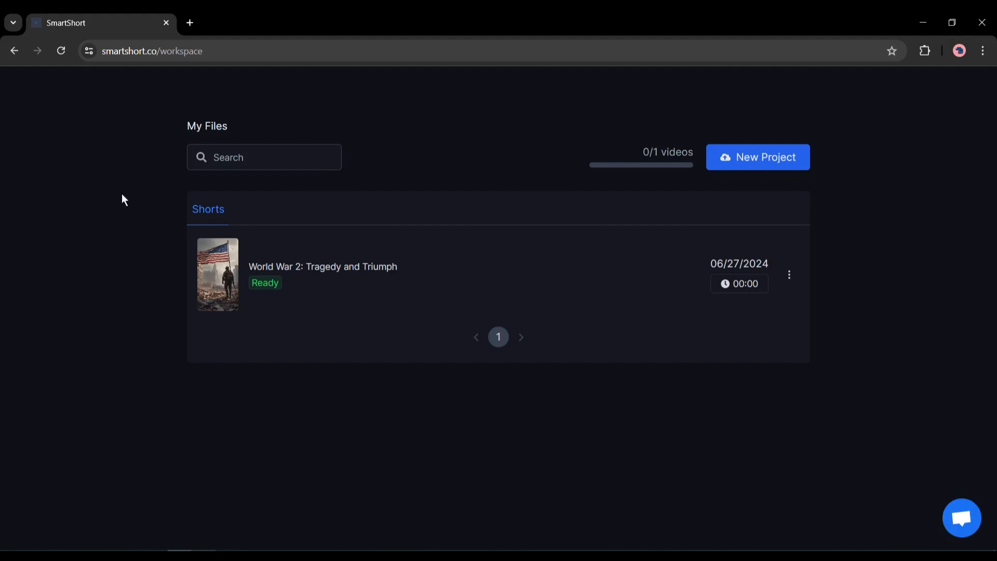
# Open the short "World War 2: Tragedy and Triumph" and play its preview.
pyautogui.click(283, 270)
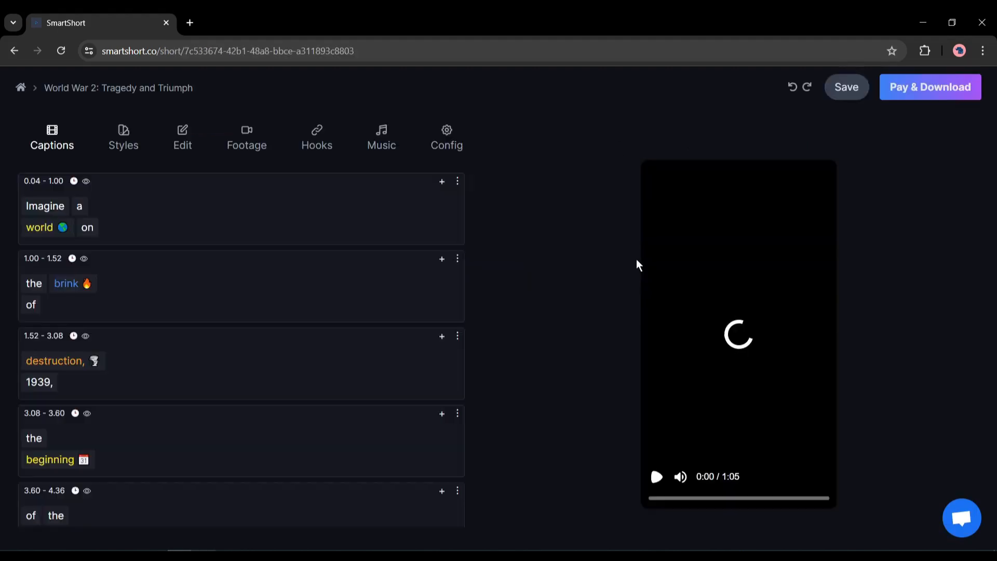
pyautogui.click(658, 477)
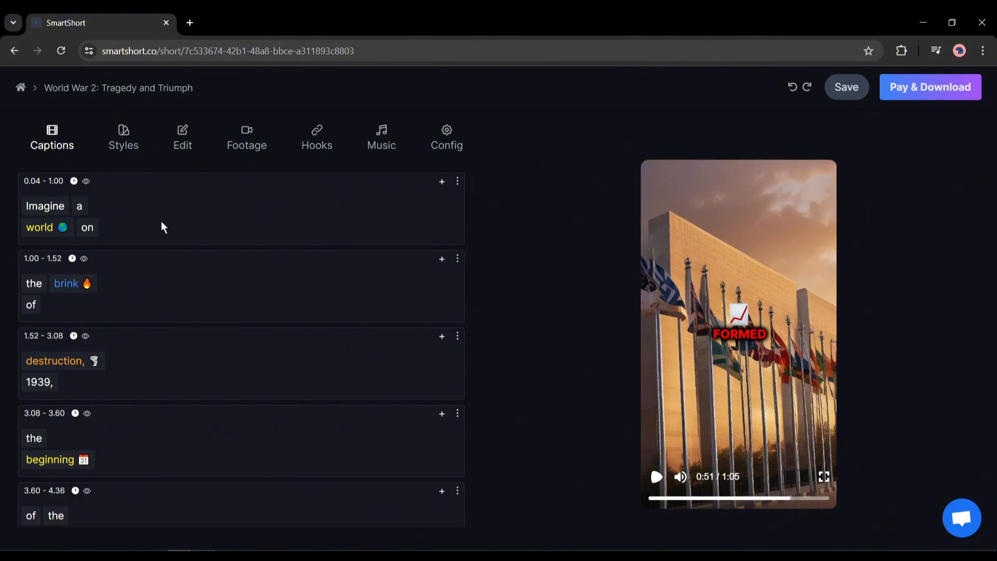
# View the text colour choices for the word "Imagine" in the first caption, leaving its colour as is.
pyautogui.click(46, 211)
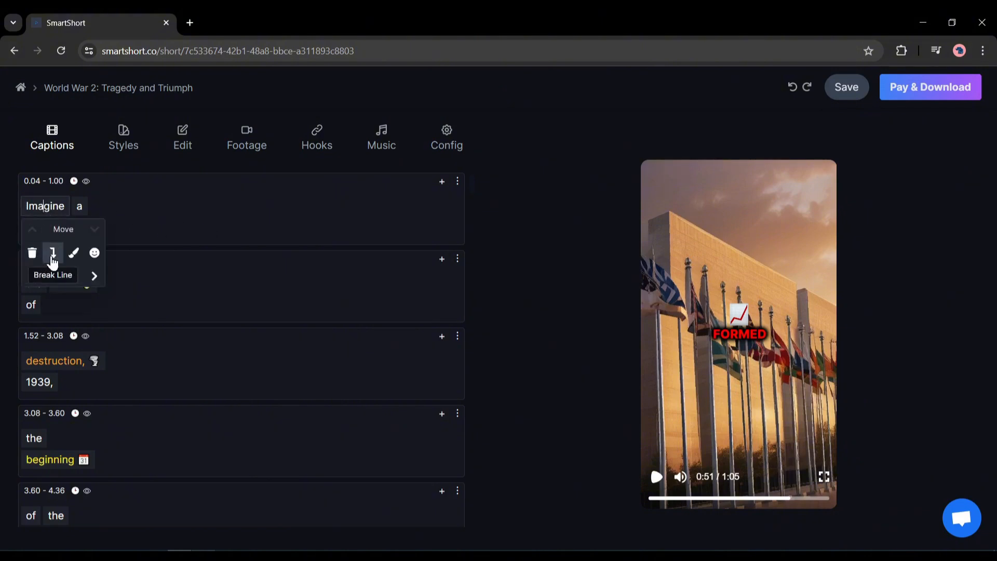
pyautogui.click(74, 255)
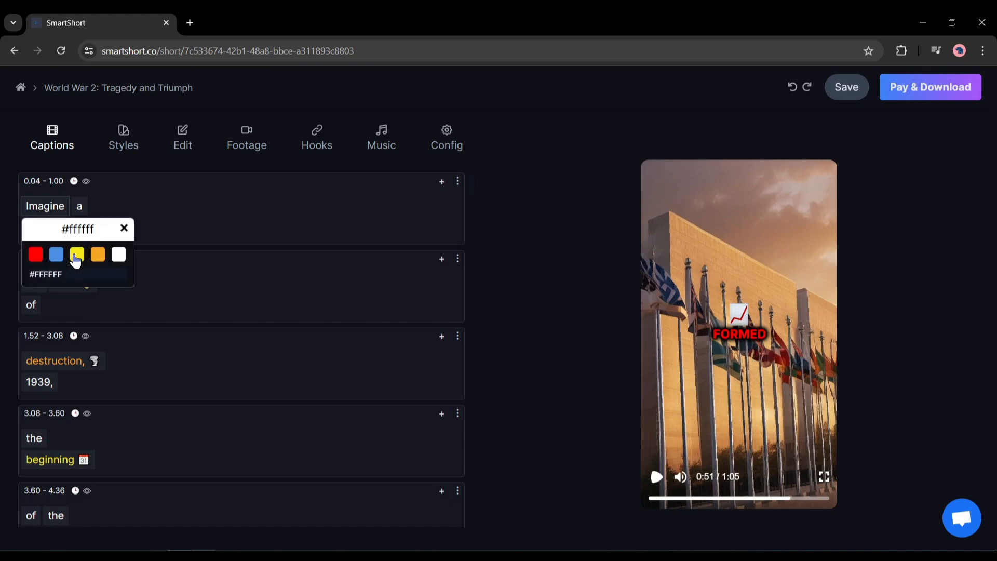
pyautogui.click(3, 261)
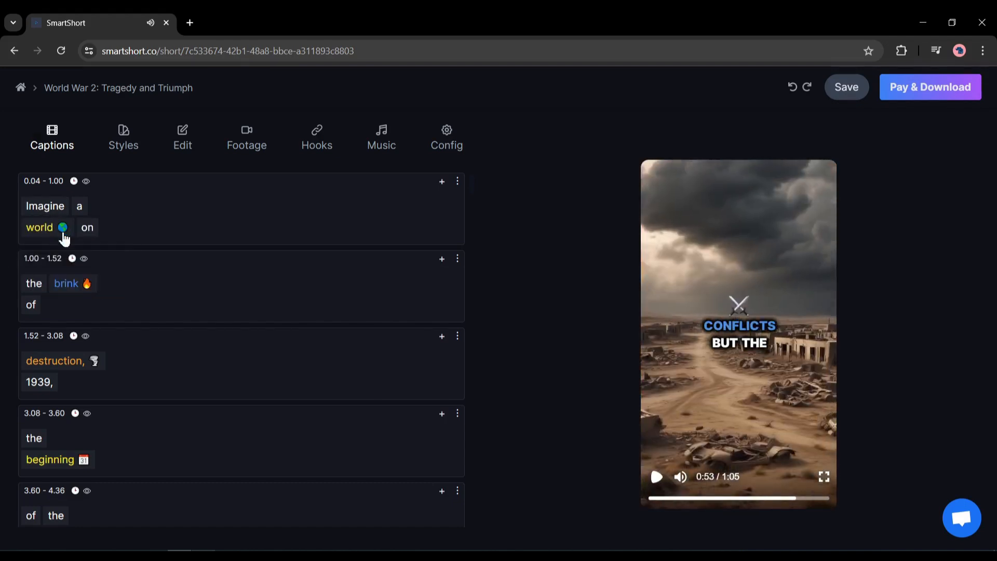
# Add a new word after "Imagine" in the first caption.
pyautogui.click(64, 217)
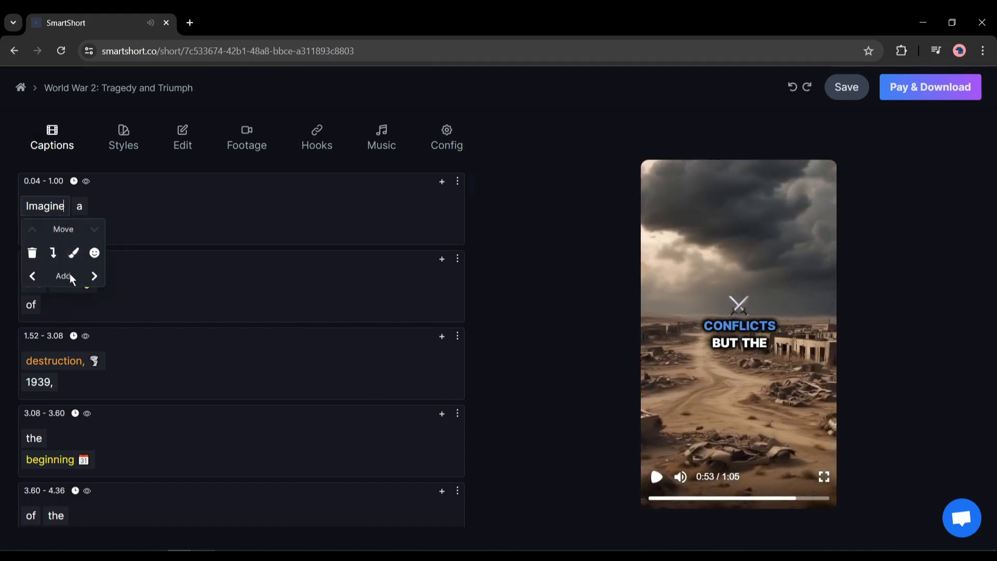
pyautogui.click(93, 283)
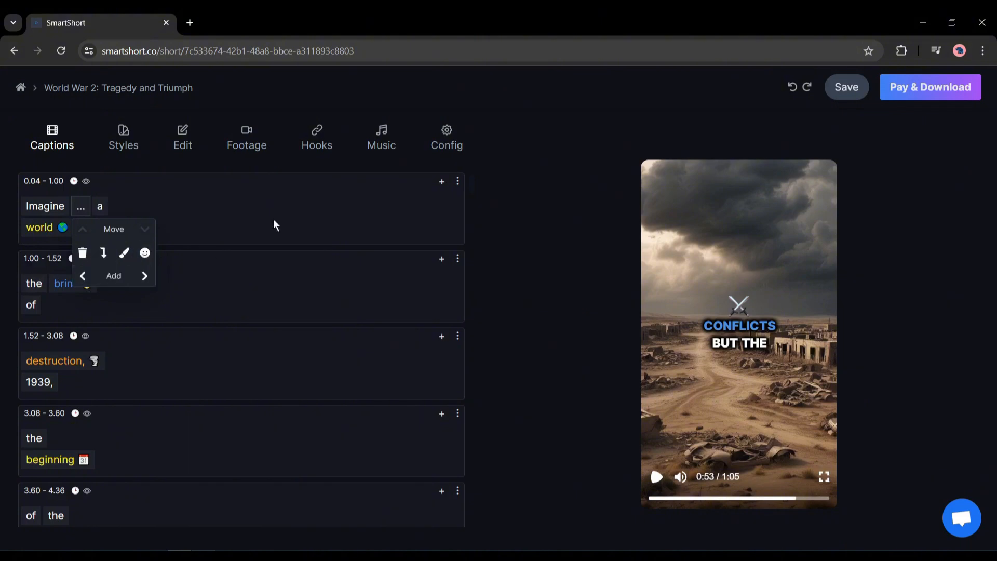
pyautogui.click(242, 209)
# Look through the captions and preview the subtitle styles, then apply the tilted uppercase style with the emoji above the text.
pyautogui.scroll(-4, 156, 273)
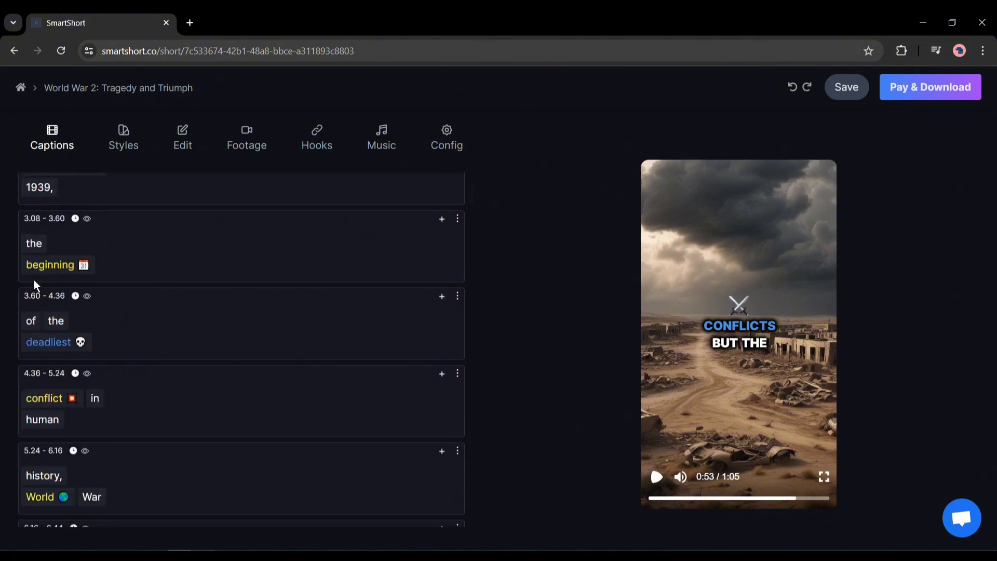
pyautogui.scroll(-15, 45, 333)
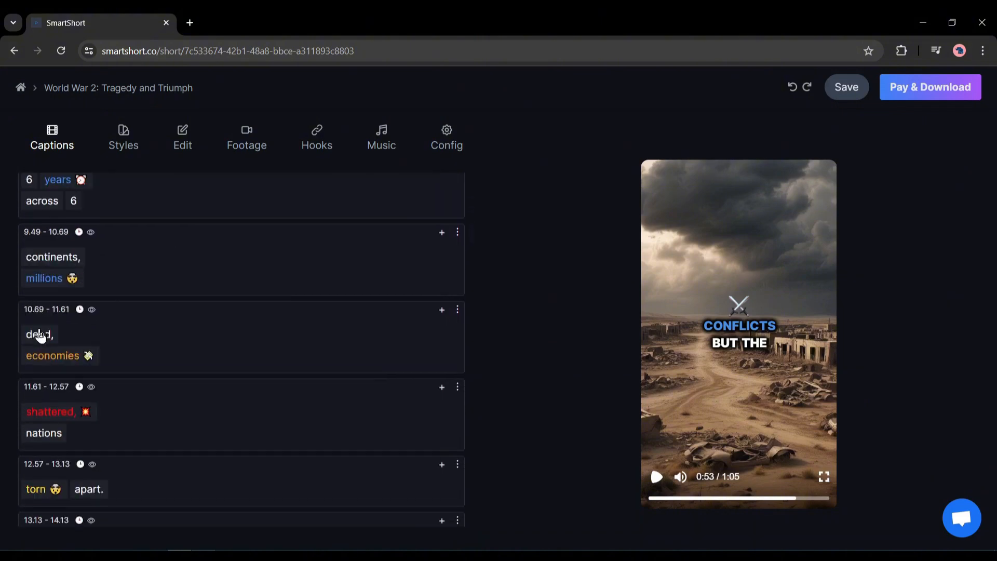
pyautogui.scroll(-20, 34, 340)
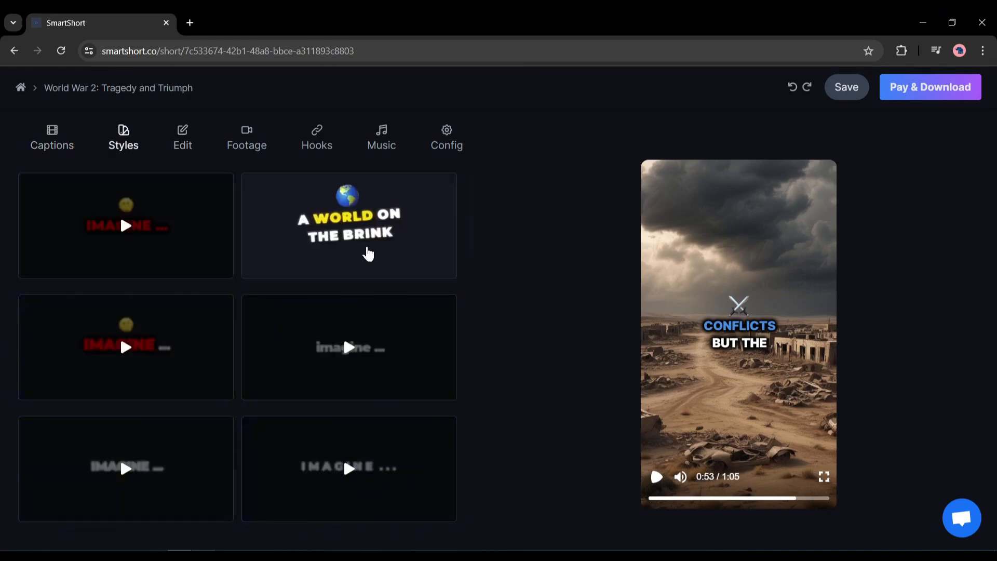
pyautogui.scroll(-5, 185, 369)
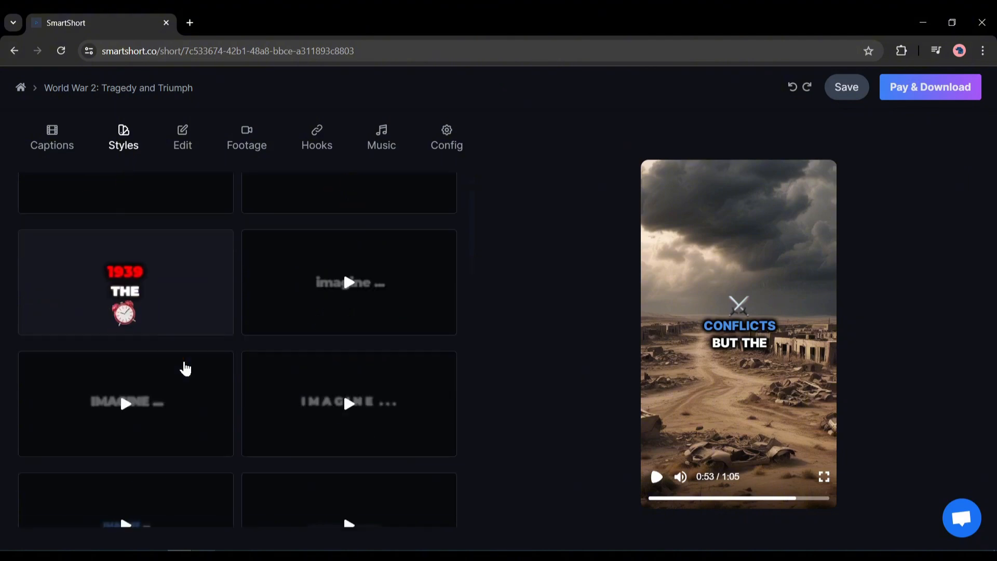
pyautogui.scroll(-2, 290, 384)
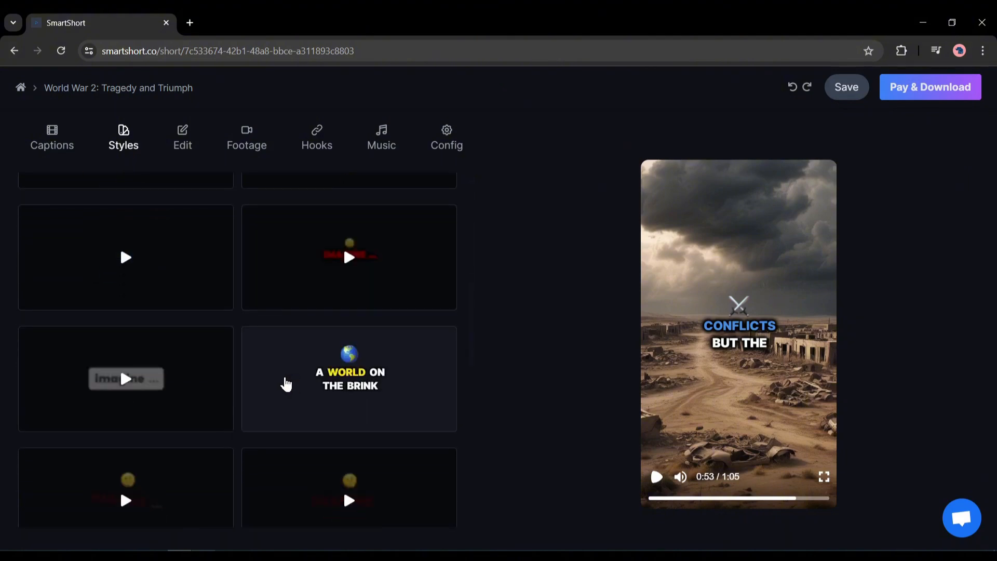
pyautogui.click(290, 385)
pyautogui.scroll(-3, 289, 385)
pyautogui.scroll(-3, 256, 388)
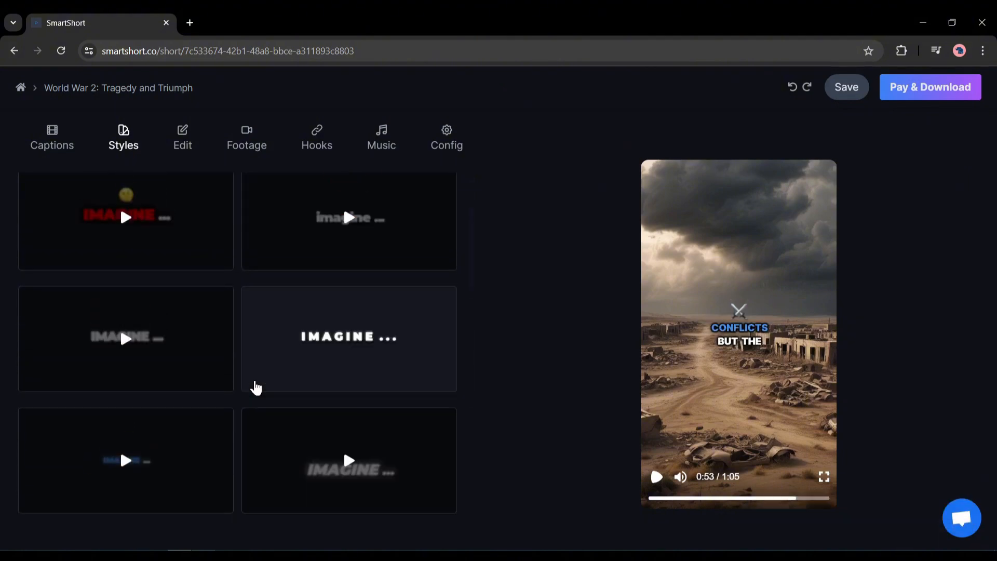
pyautogui.click(166, 417)
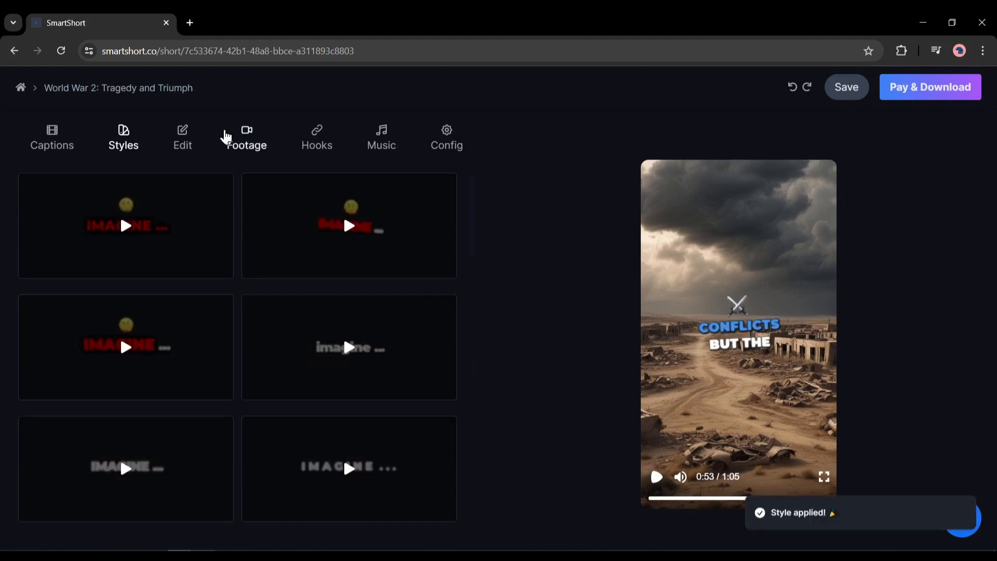
# Try the Double line, Use caps, Popup, Background and Zoom effects on all subtitles, reverting each one after testing it.
pyautogui.click(199, 135)
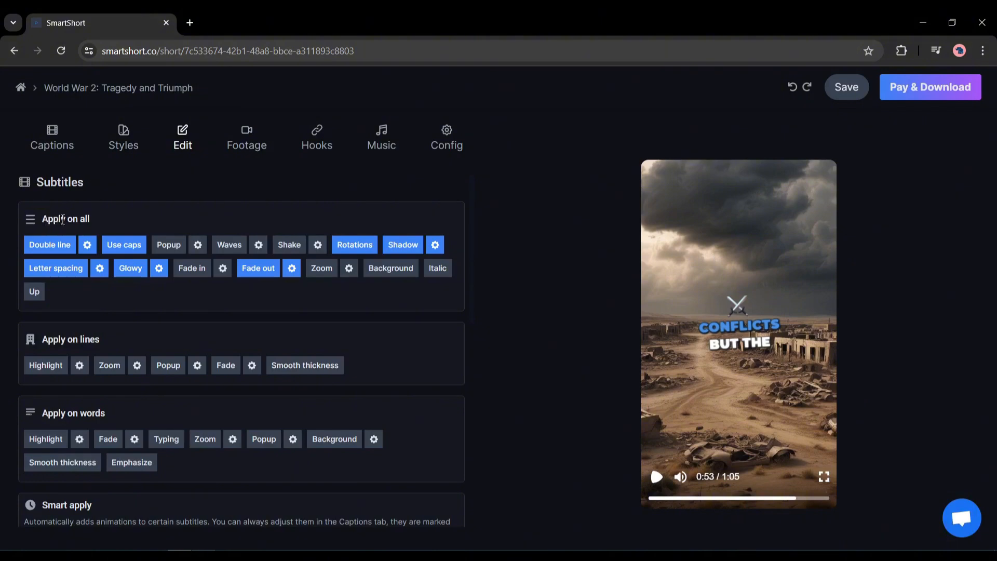
pyautogui.click(46, 253)
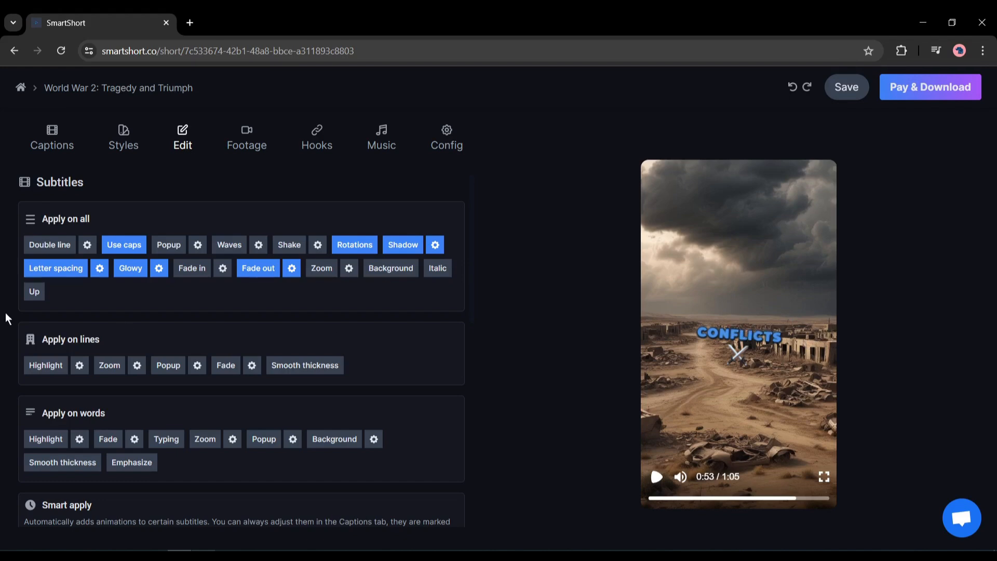
pyautogui.click(44, 250)
pyautogui.click(127, 250)
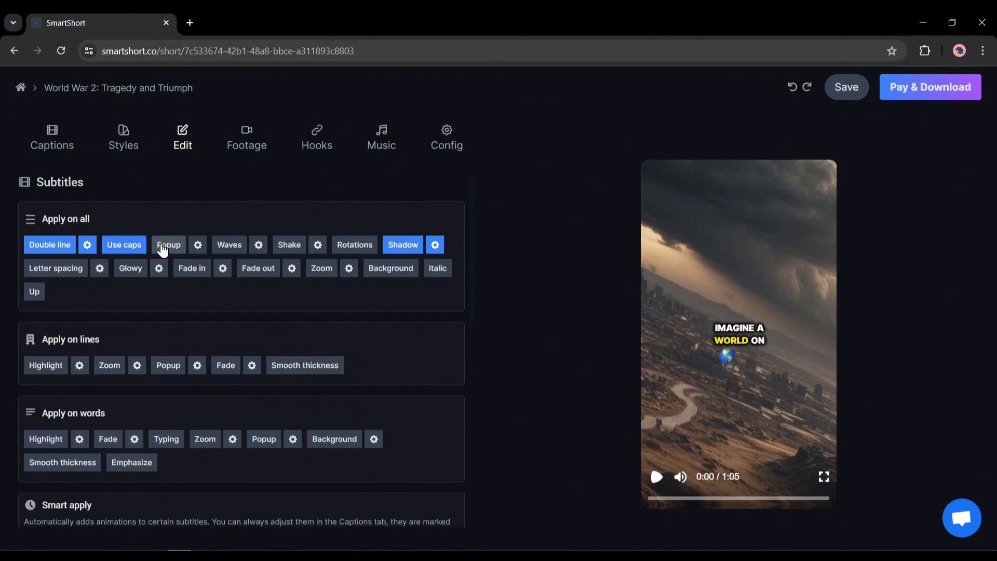
pyautogui.click(163, 248)
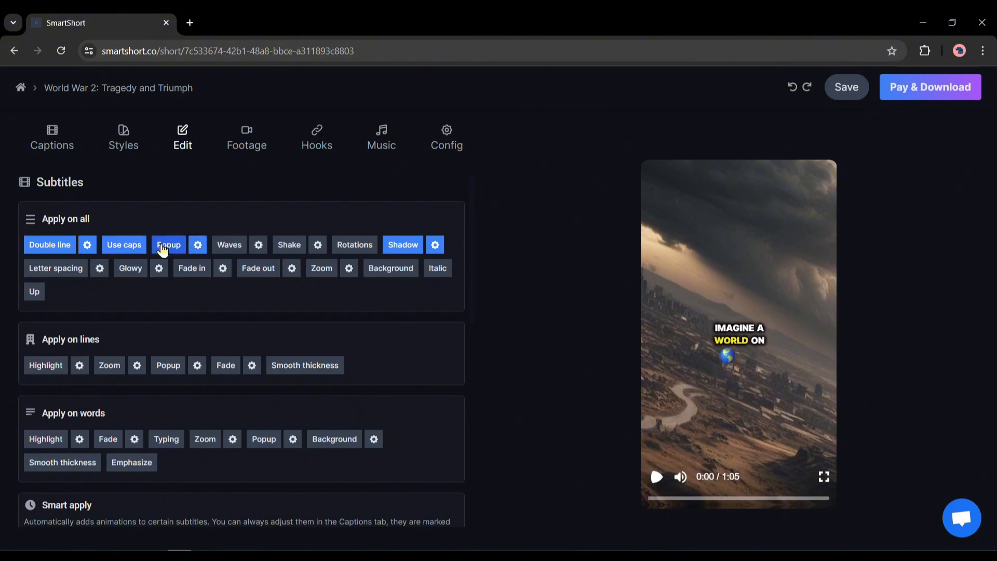
pyautogui.click(162, 249)
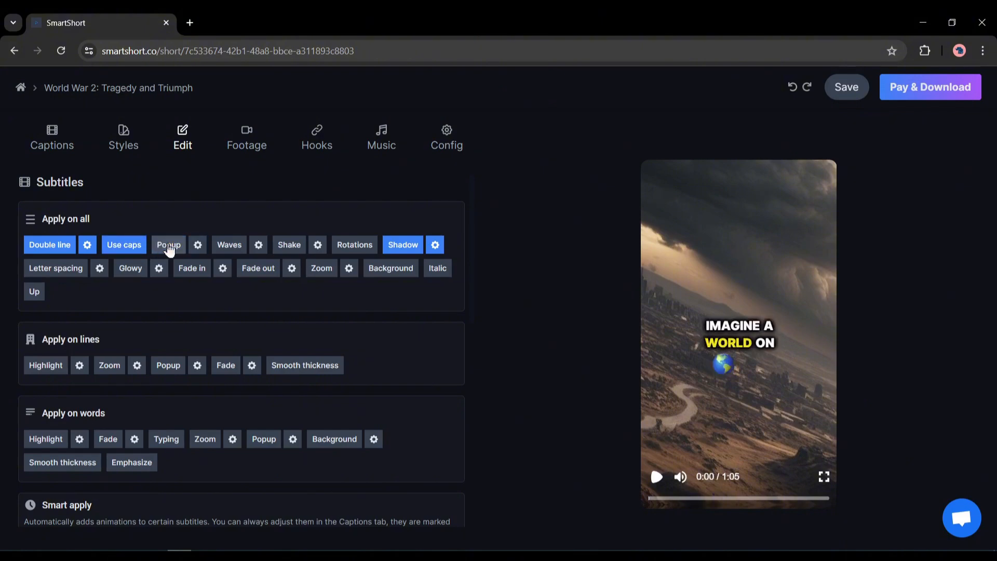
pyautogui.click(394, 278)
pyautogui.click(392, 273)
pyautogui.click(324, 277)
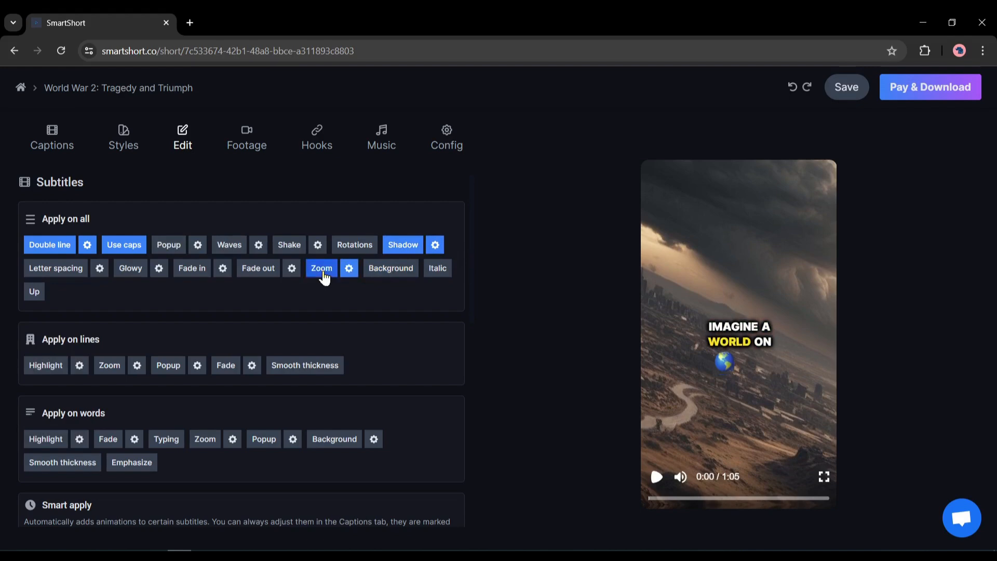
pyautogui.click(324, 277)
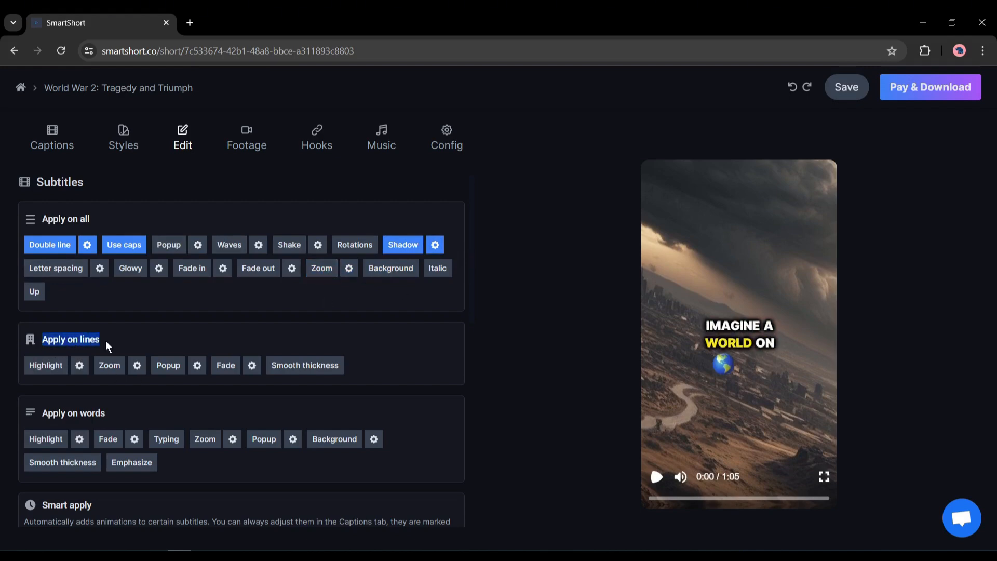
# Try the Highlight effect on subtitle lines and on words, switching it off again each time.
pyautogui.click(51, 368)
pyautogui.click(52, 369)
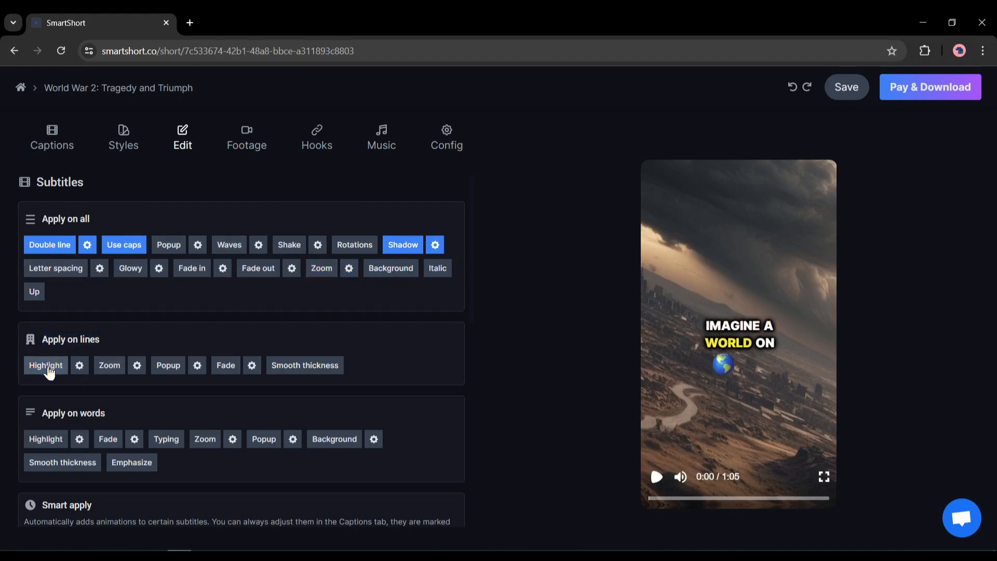
pyautogui.scroll(-1, 156, 369)
pyautogui.click(48, 378)
pyautogui.click(47, 378)
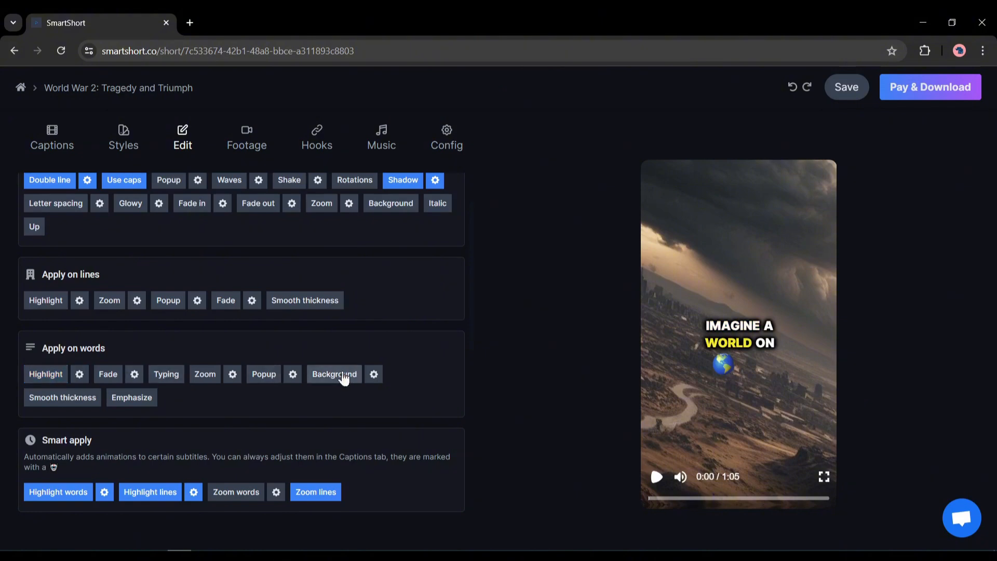
# Enable the Emphasize effect on words and review the colour and emoji settings.
pyautogui.scroll(-2, 132, 398)
pyautogui.click(137, 272)
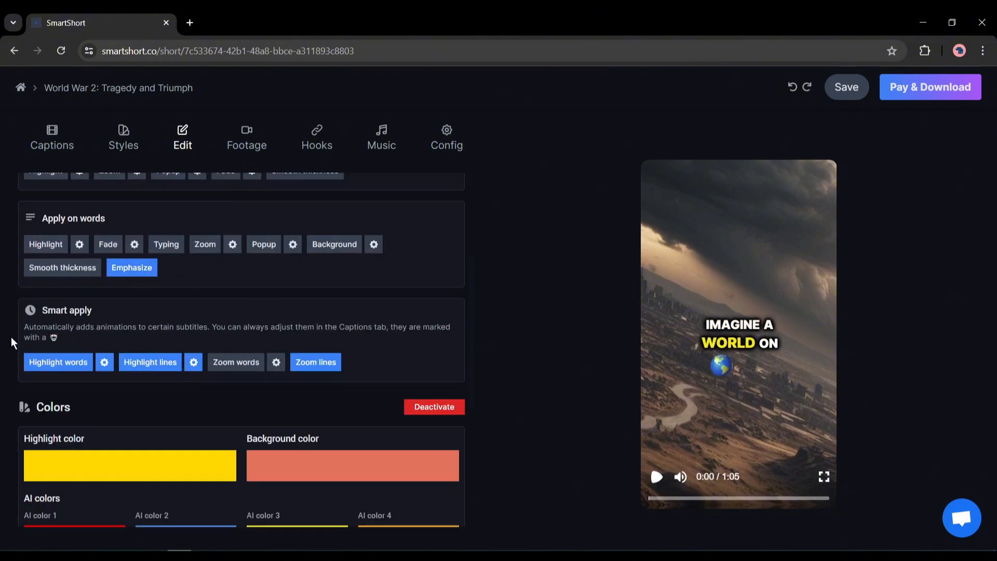
pyautogui.scroll(-3, 155, 337)
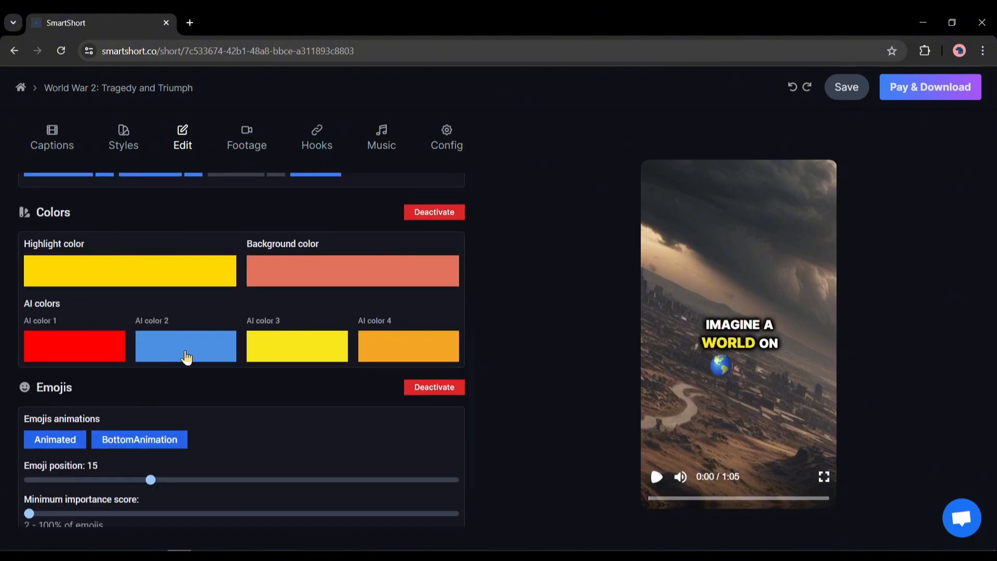
pyautogui.scroll(-2, 130, 357)
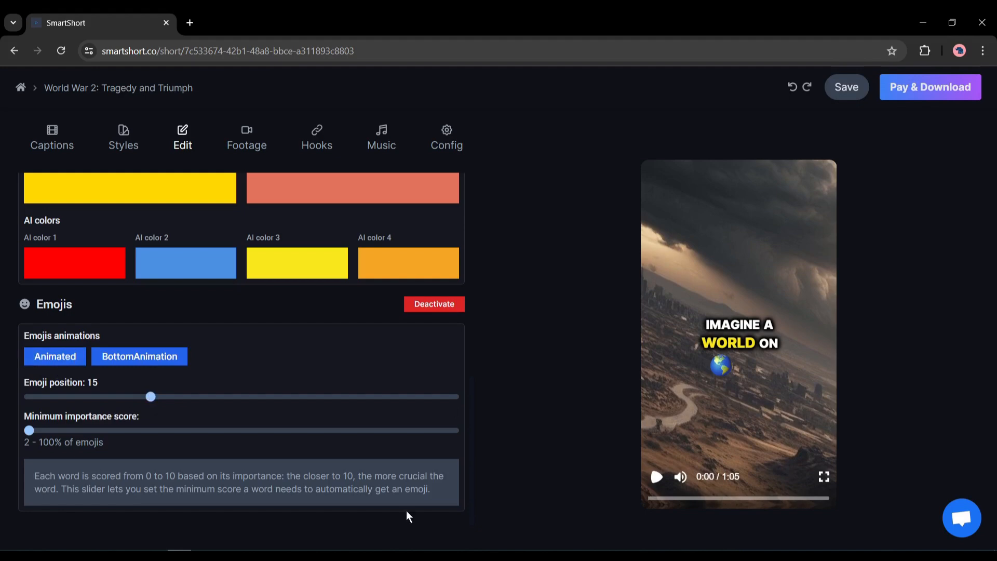
pyautogui.scroll(5, 91, 250)
# Generate a new AI image from the existing prompt for the footage "conflict in human history world war 2".
pyautogui.click(242, 147)
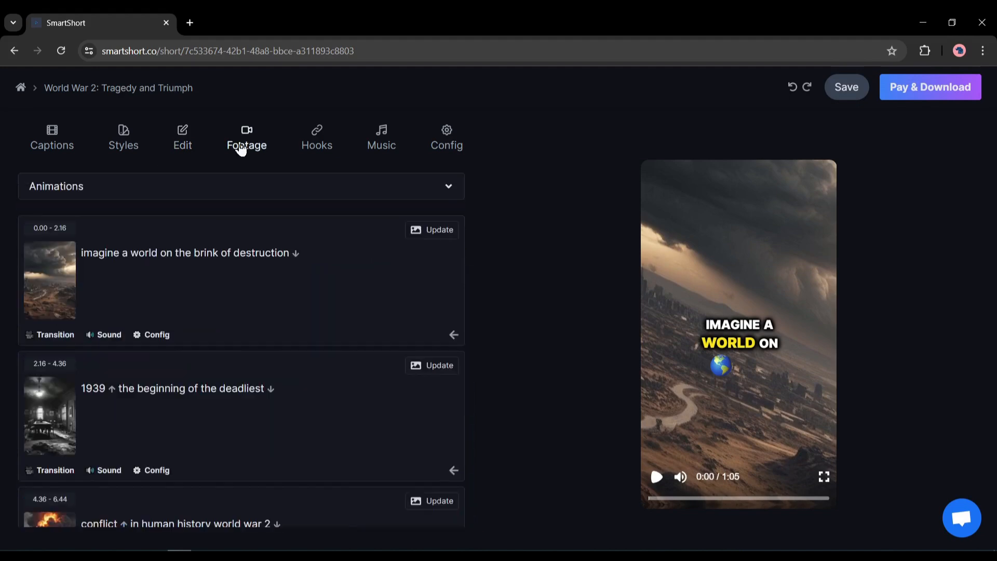
pyautogui.scroll(-3, 37, 272)
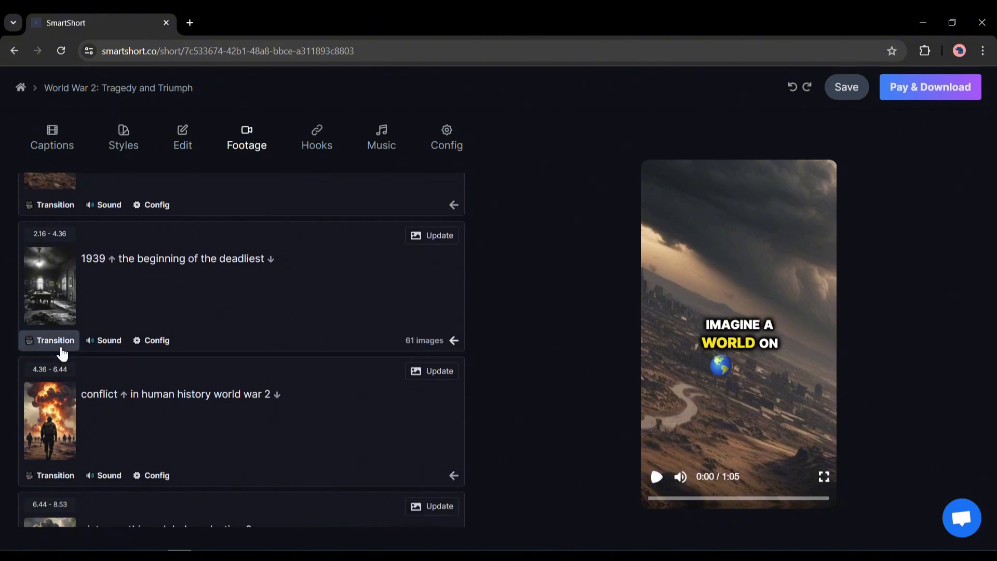
pyautogui.scroll(-2, 60, 357)
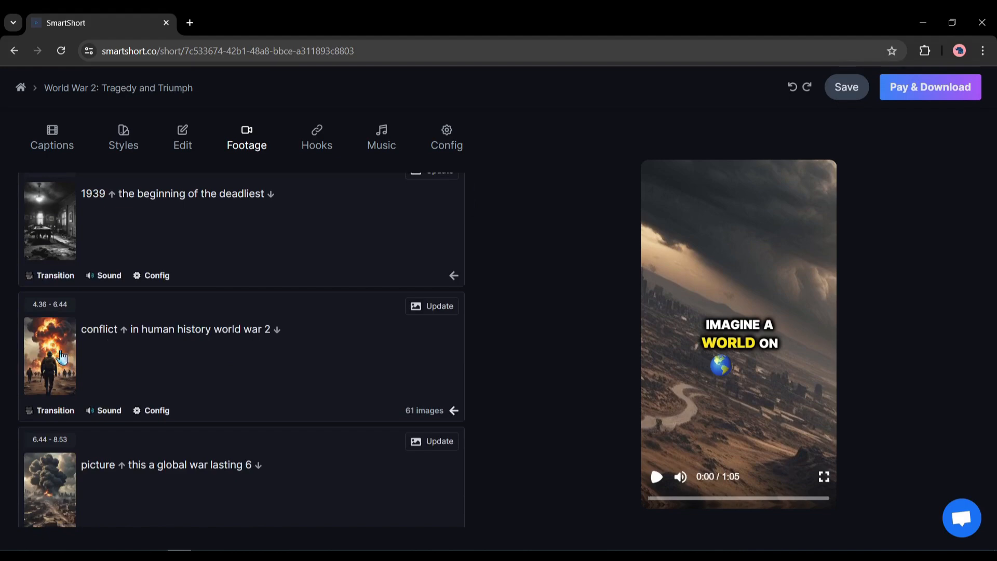
pyautogui.click(431, 306)
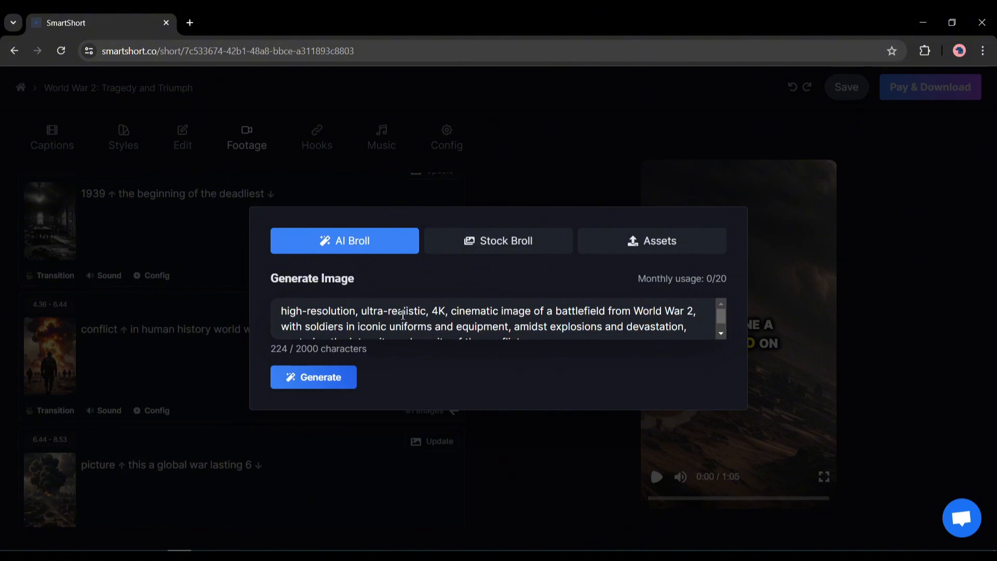
pyautogui.scroll(-1, 405, 315)
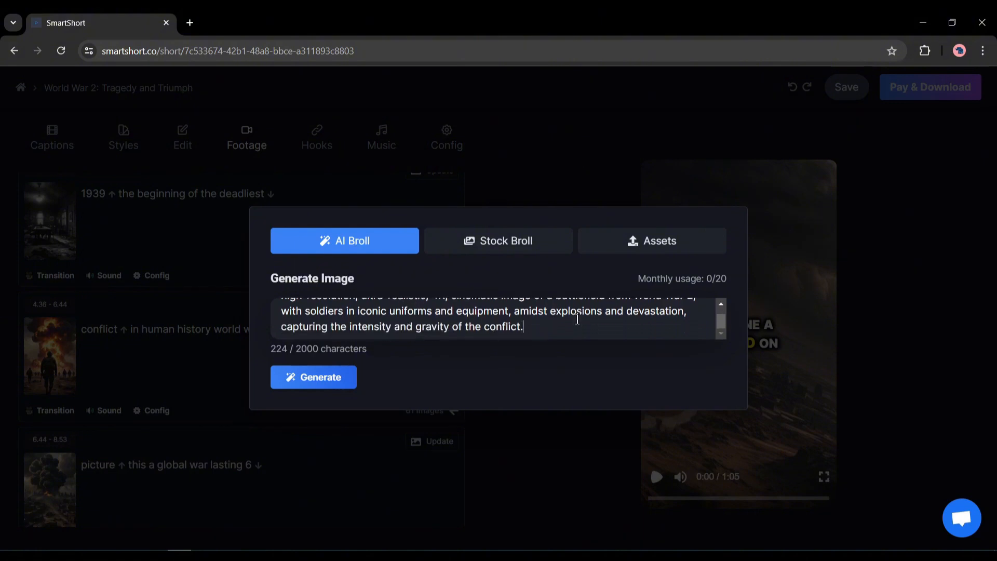
pyautogui.click(284, 377)
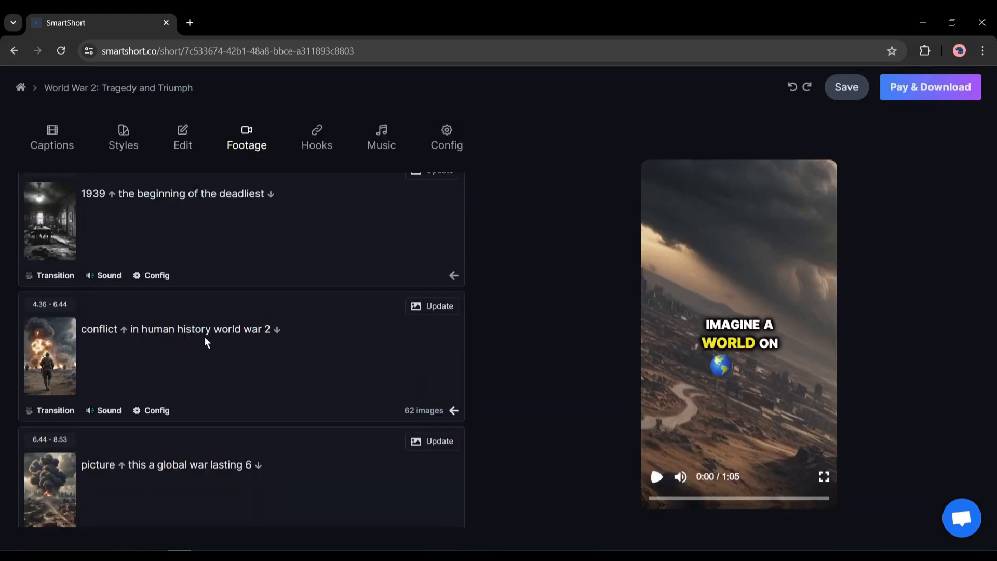
# Search stock images for "world war 2" for the footage "conflict in human history world war 2", browse them and view the Assets option.
pyautogui.click(443, 310)
pyautogui.click(507, 245)
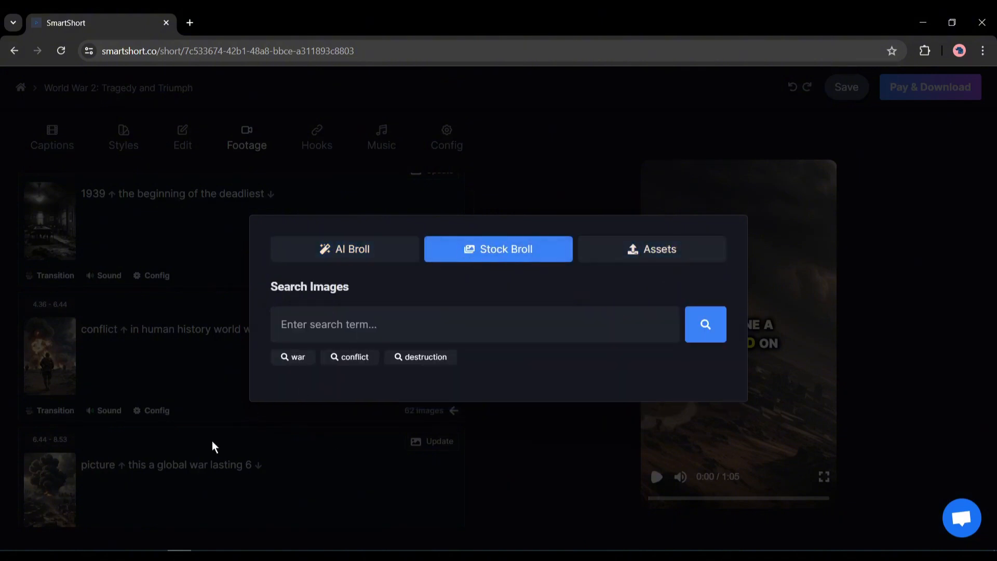
pyautogui.click(434, 335)
pyautogui.write('world war 2')
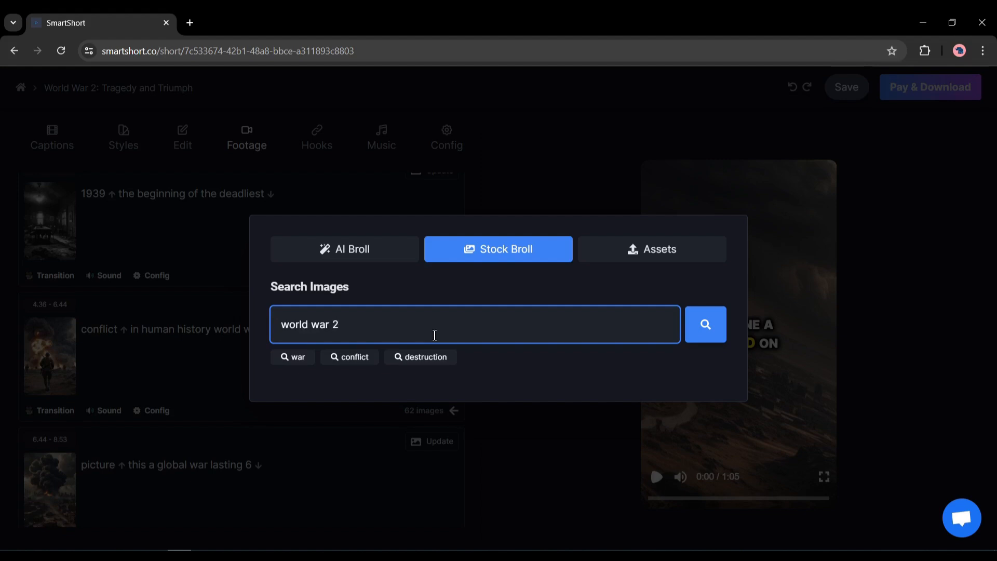
pyautogui.click(704, 326)
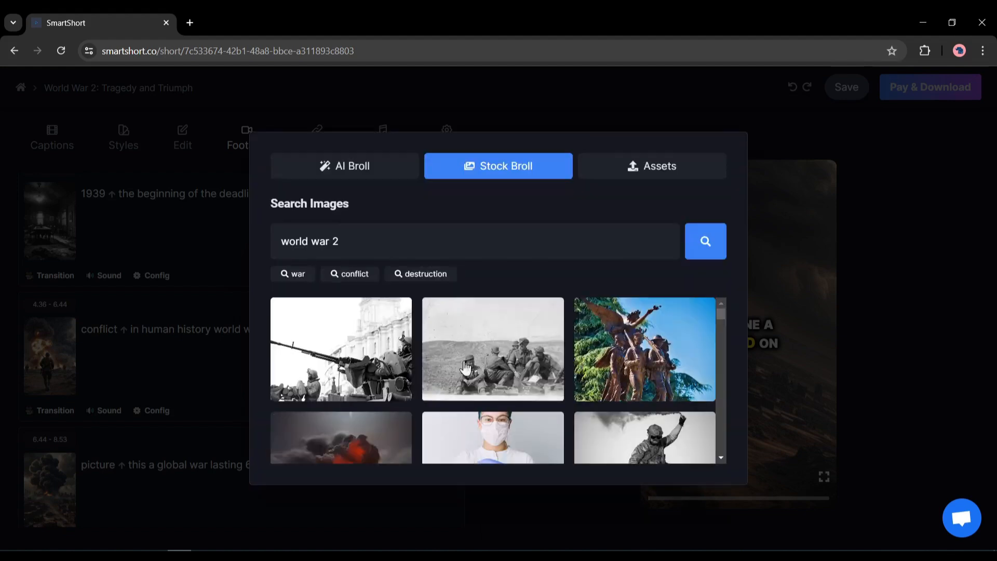
pyautogui.scroll(-1, 413, 366)
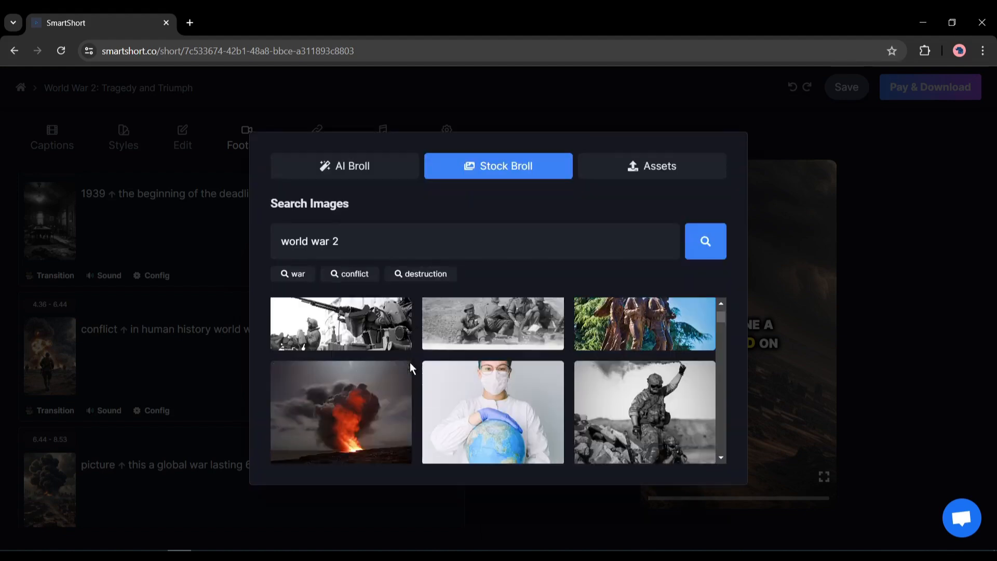
pyautogui.scroll(-1, 415, 371)
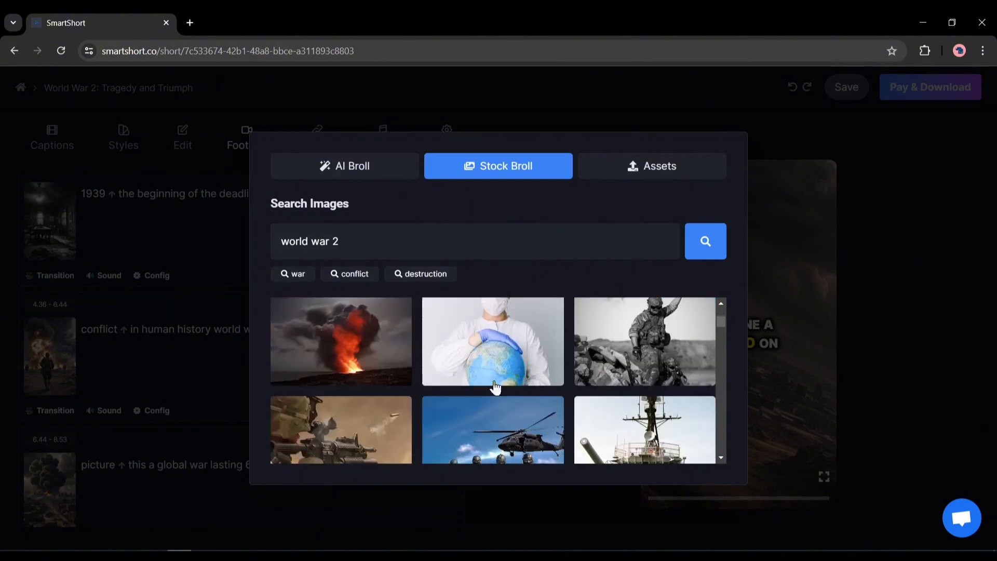
pyautogui.scroll(2, 656, 359)
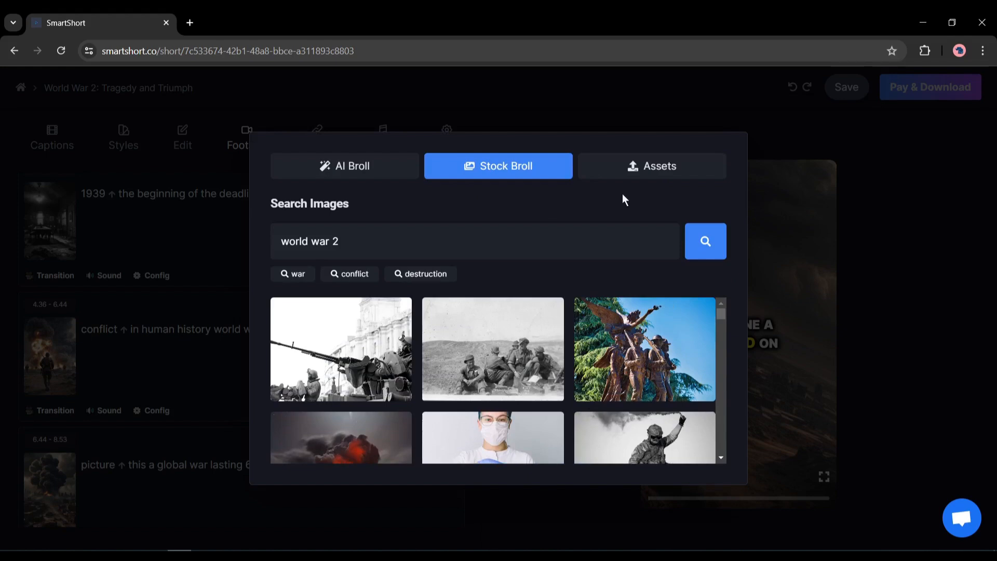
pyautogui.click(656, 166)
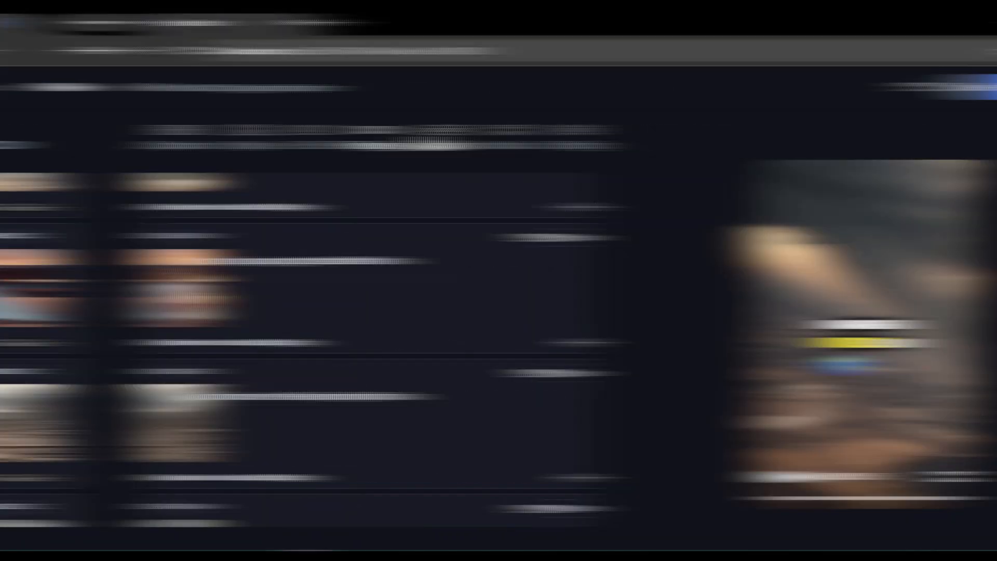
# Activate the Subscribe hook and upload a custom profile picture for it.
pyautogui.click(318, 139)
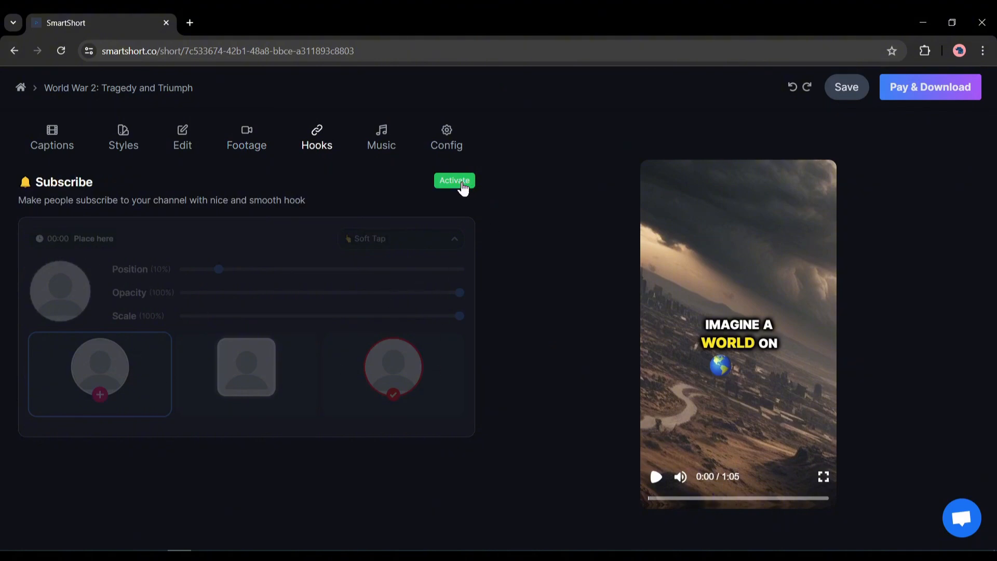
pyautogui.click(441, 181)
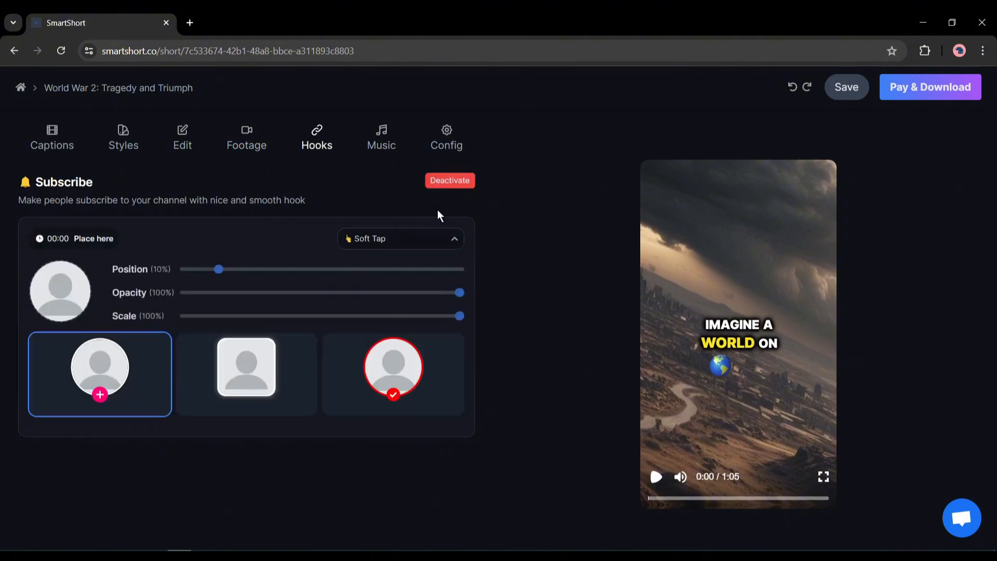
pyautogui.click(68, 296)
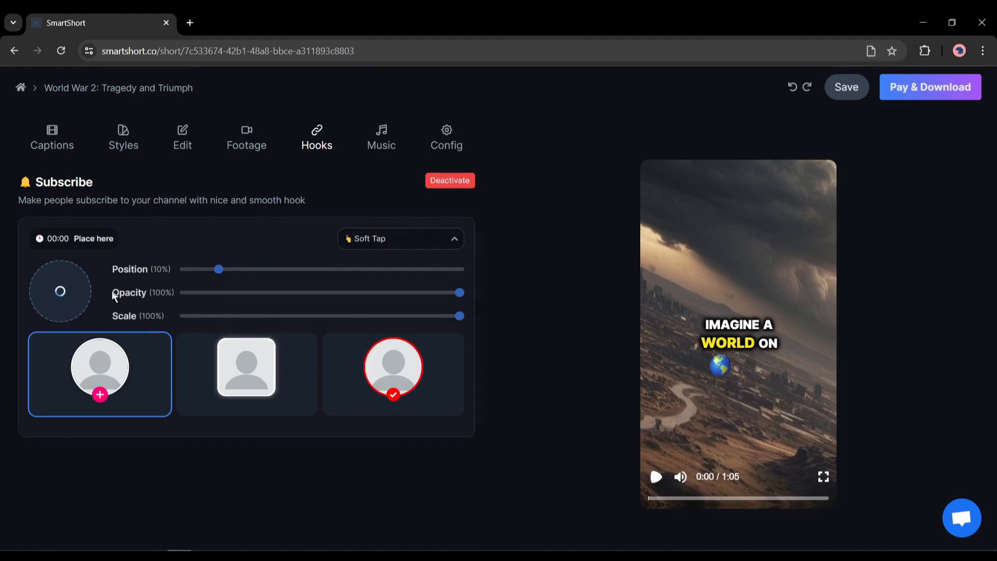
# Choose the narrative track Epic Music as the short's background music.
pyautogui.click(370, 155)
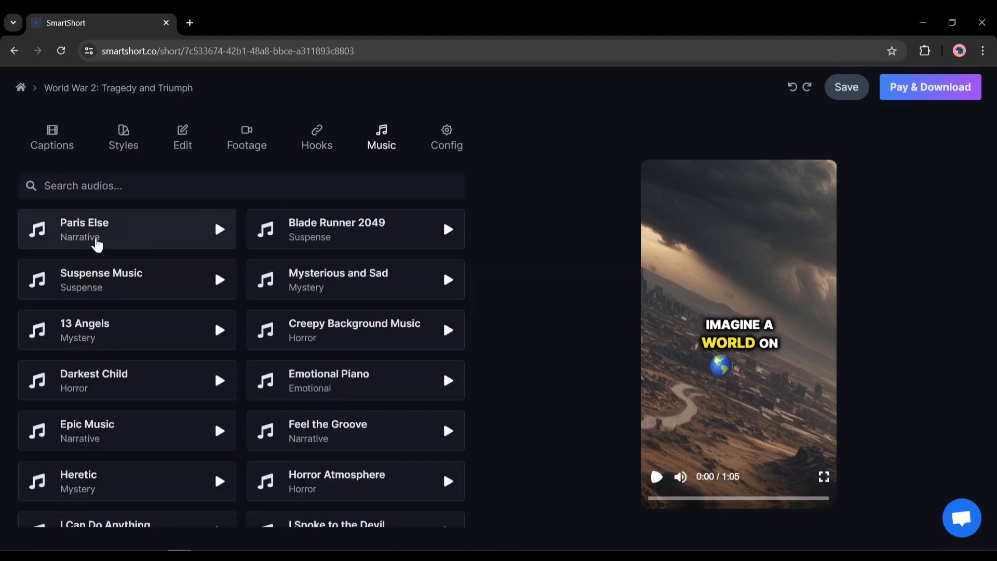
pyautogui.scroll(-1, 78, 244)
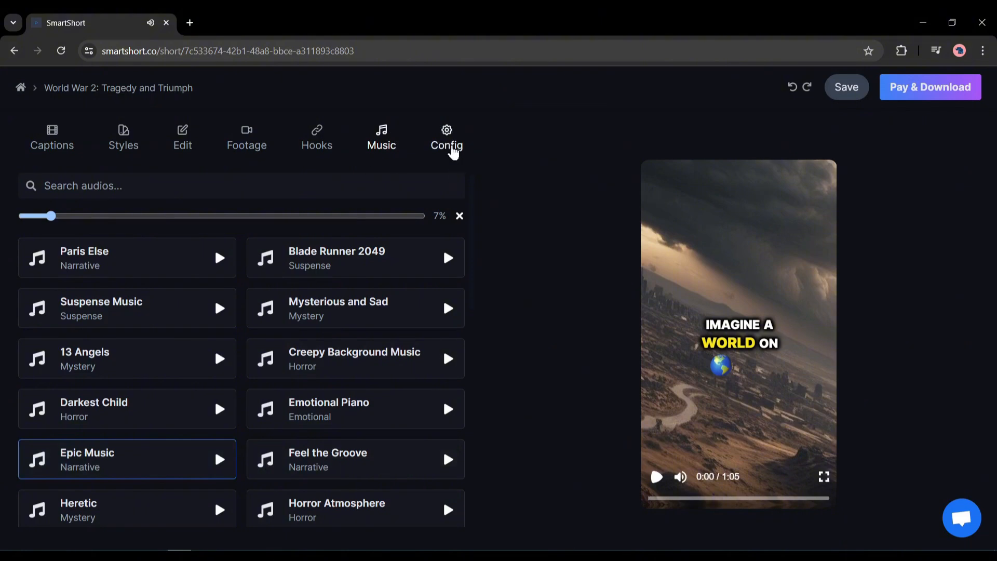
# Review the template and general font settings and save the short.
pyautogui.click(446, 147)
pyautogui.click(80, 223)
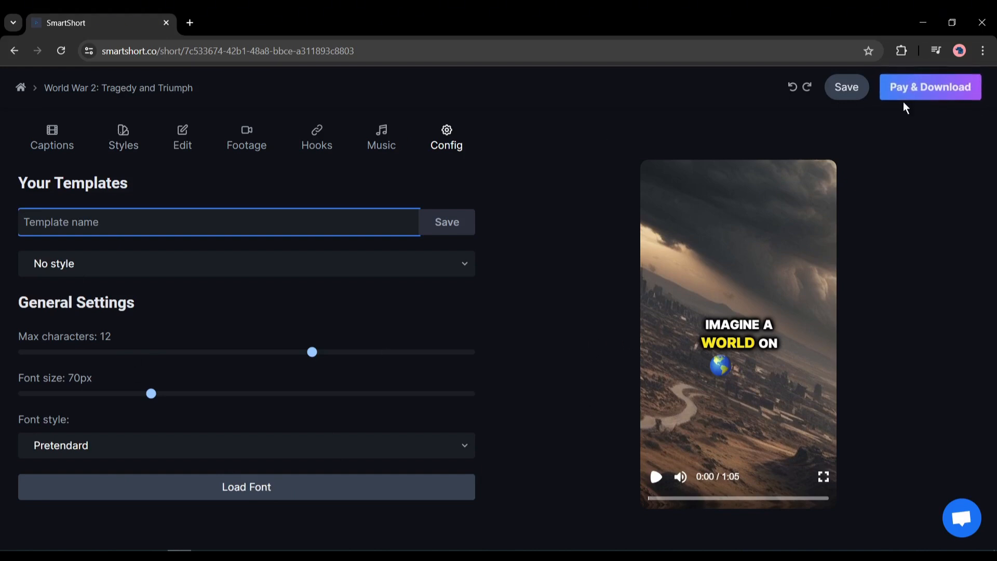
pyautogui.click(834, 94)
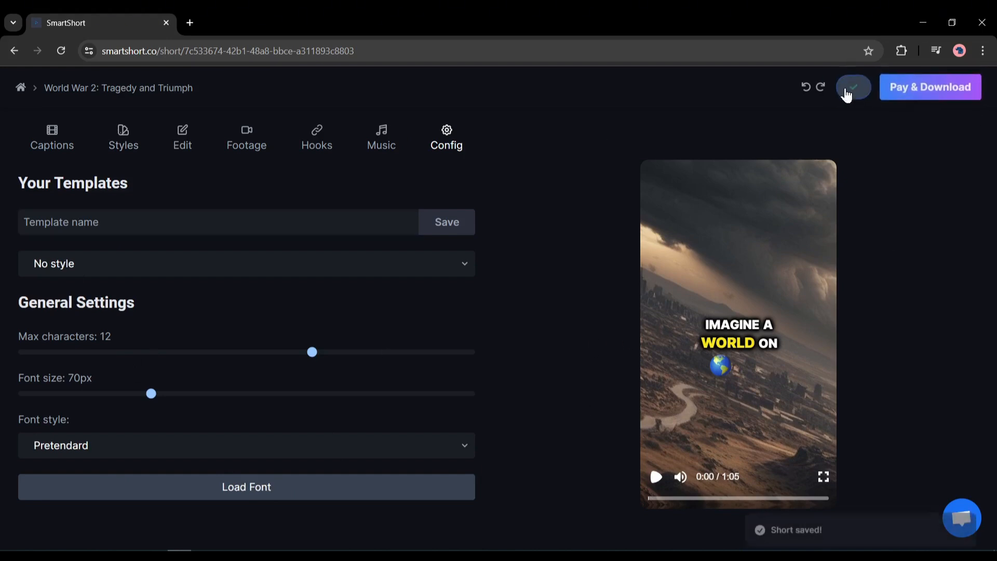
# Start the payment and download of the saved short and open its video preview in full screen.
pyautogui.click(899, 94)
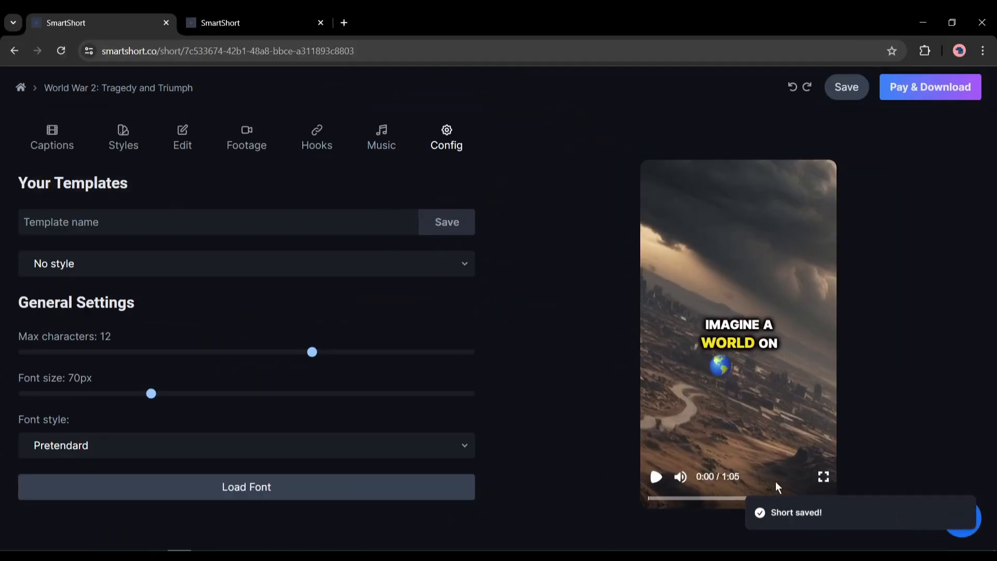
pyautogui.click(823, 475)
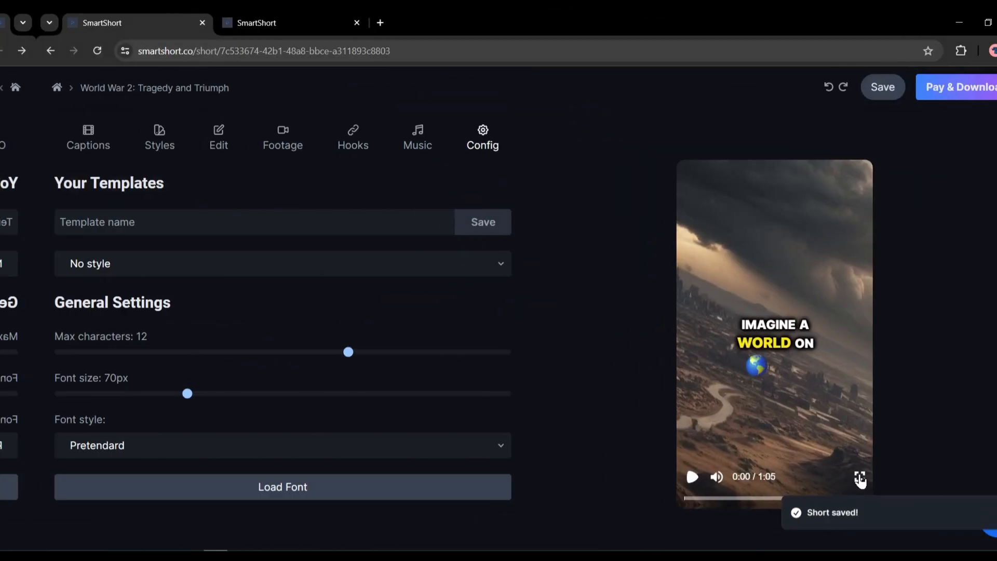